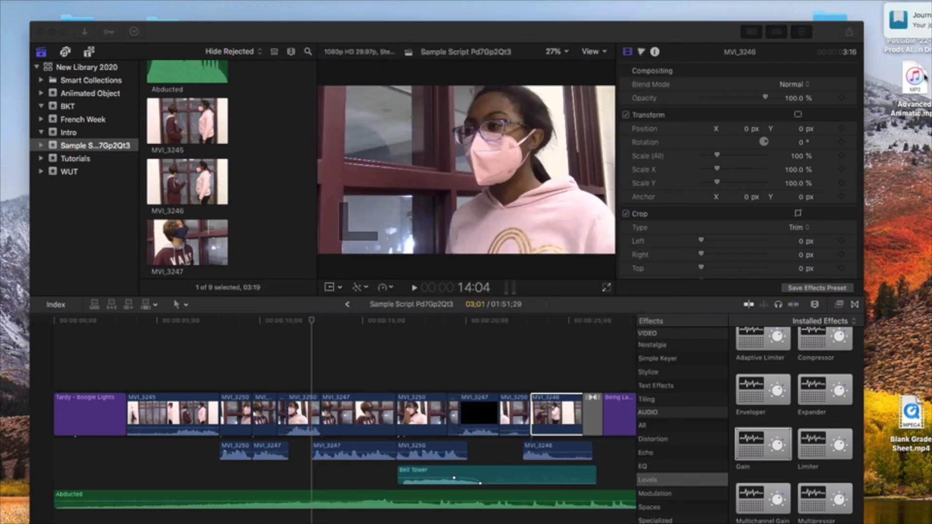
Step: Play the project backward and forward between about 11:11 and 17:04, pausing to review the cuts around the MVI_3247 clip
key(j)
key(k)
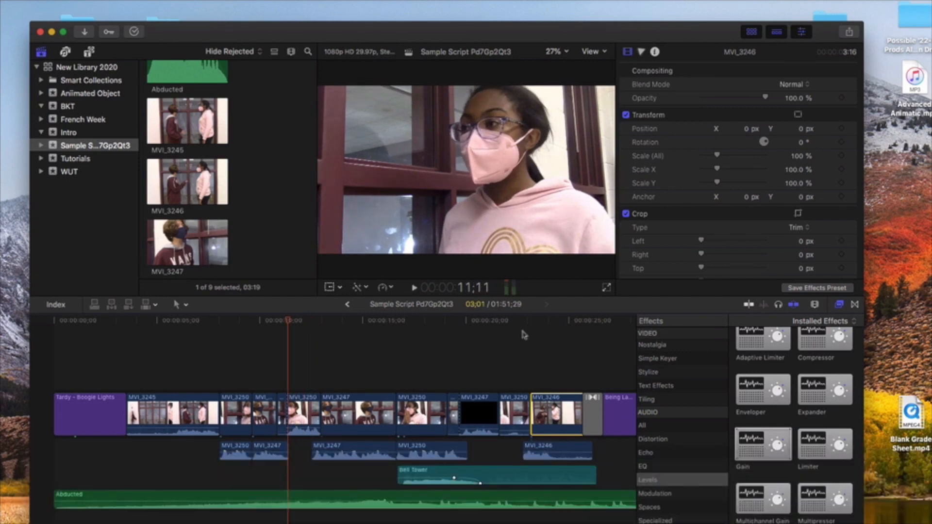
key(l)
key(k)
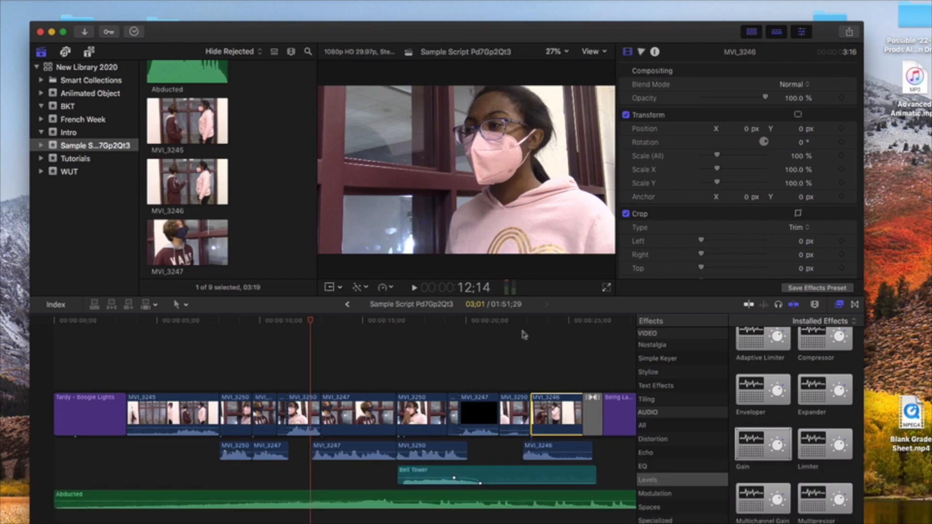
key(l)
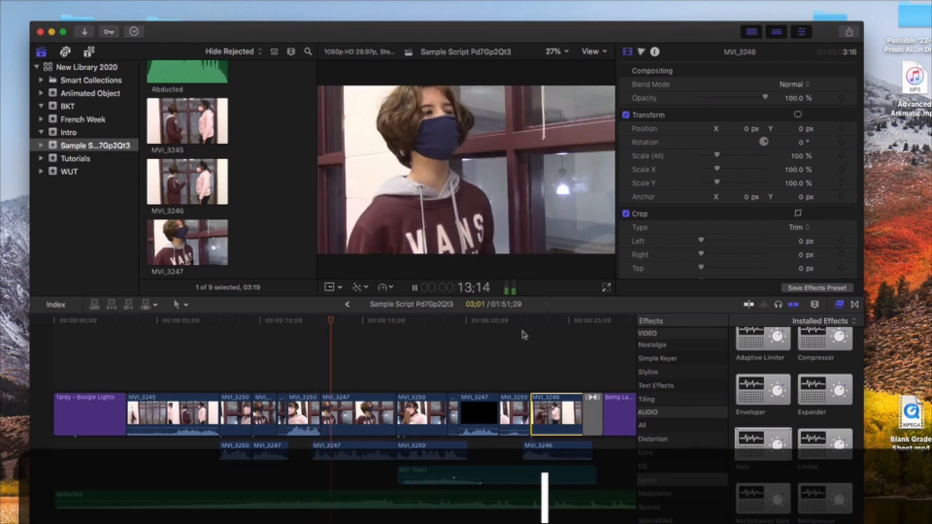
key(k)
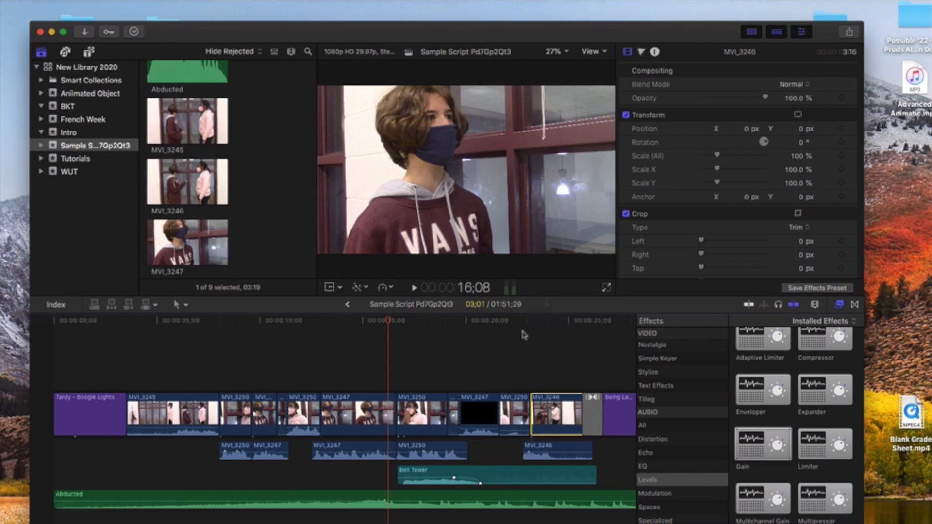
key(l)
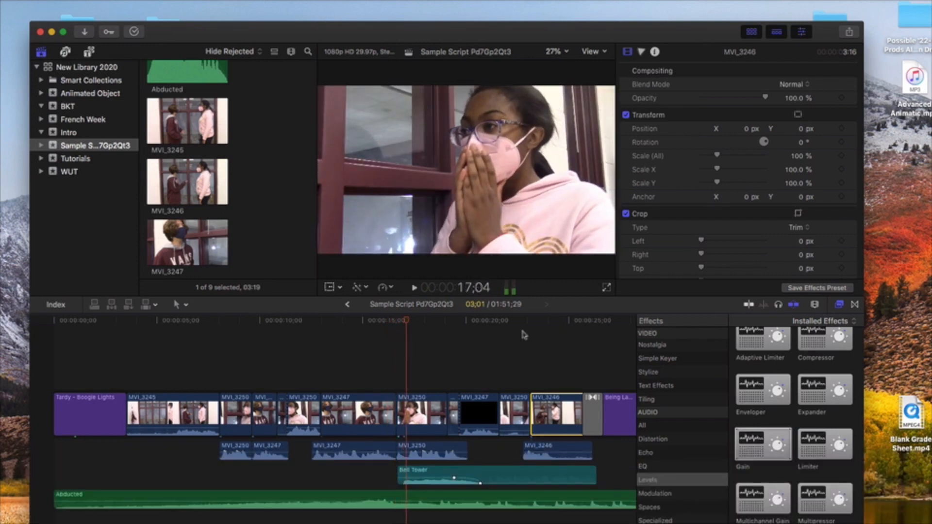
key(j)
key(k)
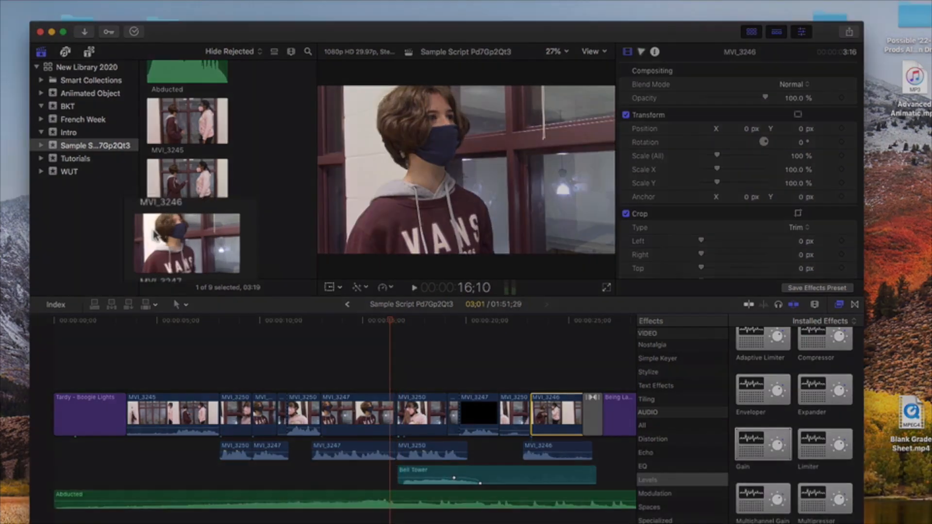
Step: Mark a source range from 4:20 to 10:21 on the MVI_3247 clip in the browser
drag(204, 243, 210, 243)
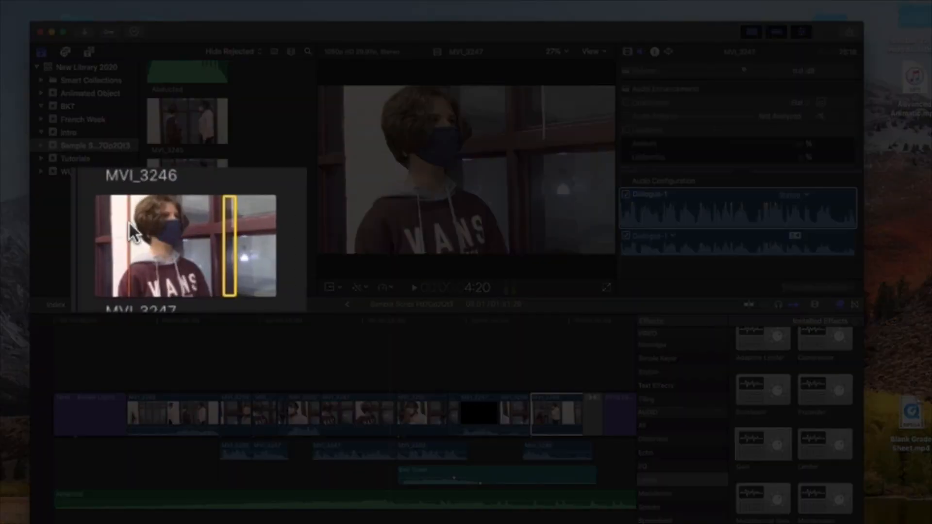
key(i)
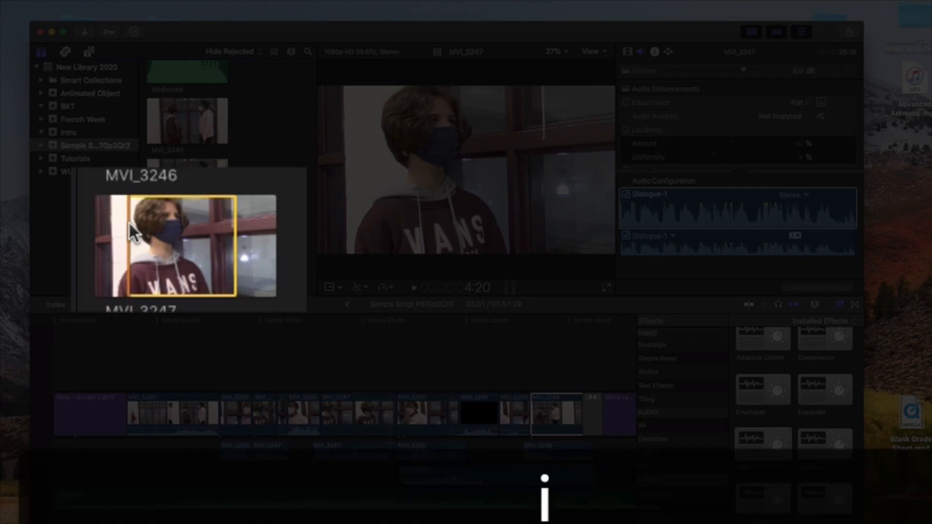
key(l)
key(k)
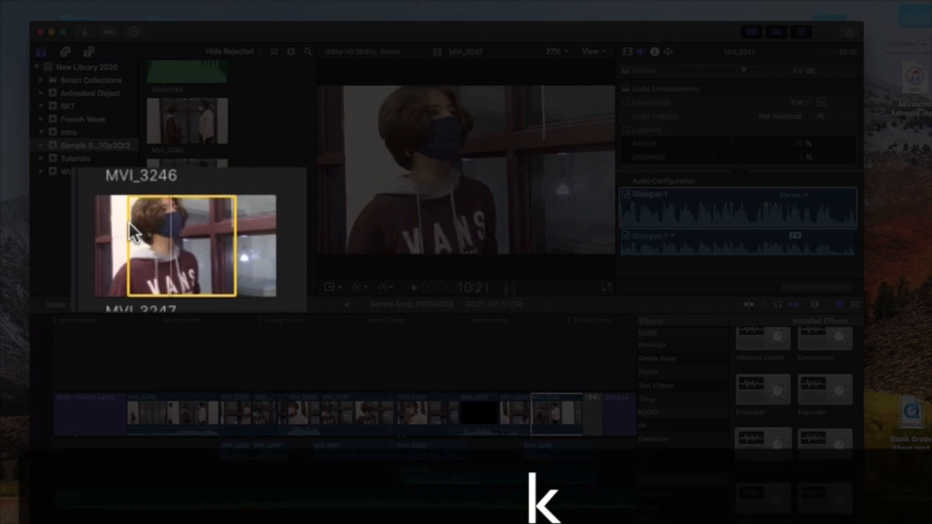
key(o)
key(d)
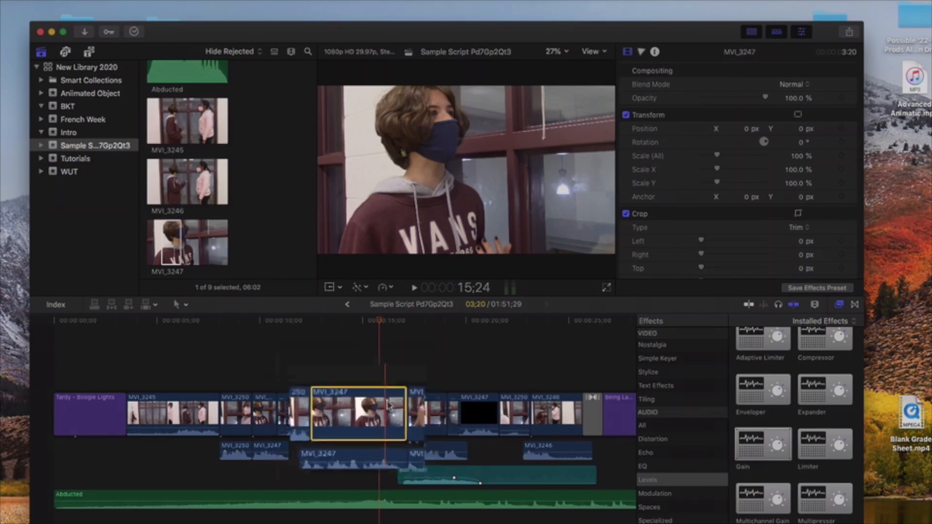
Step: Copy the MVI_3247 clip in the timeline and paste the duplicate at 16:19
key(super+b)
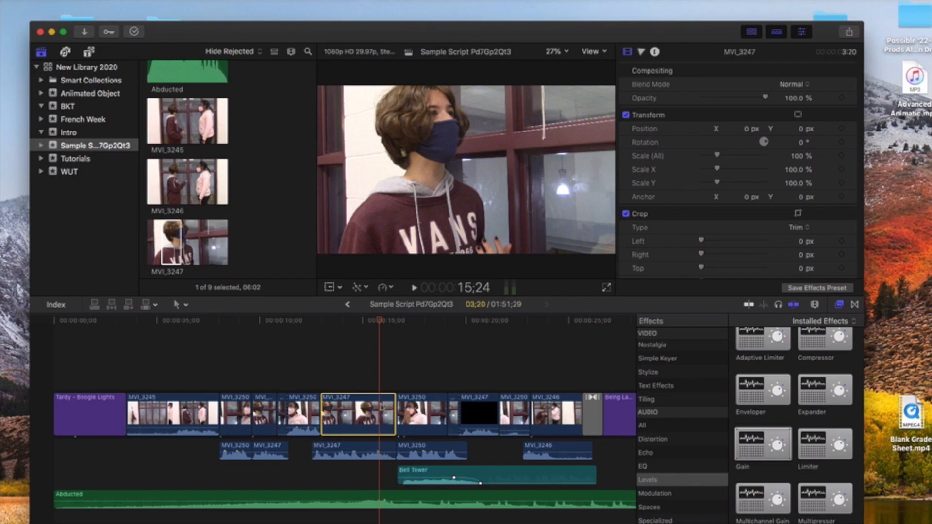
key(super+c)
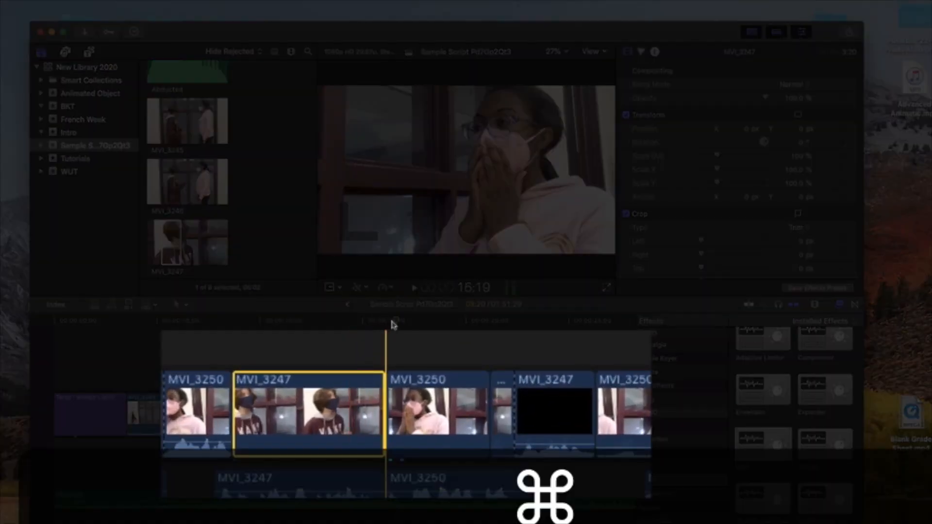
key(super+v)
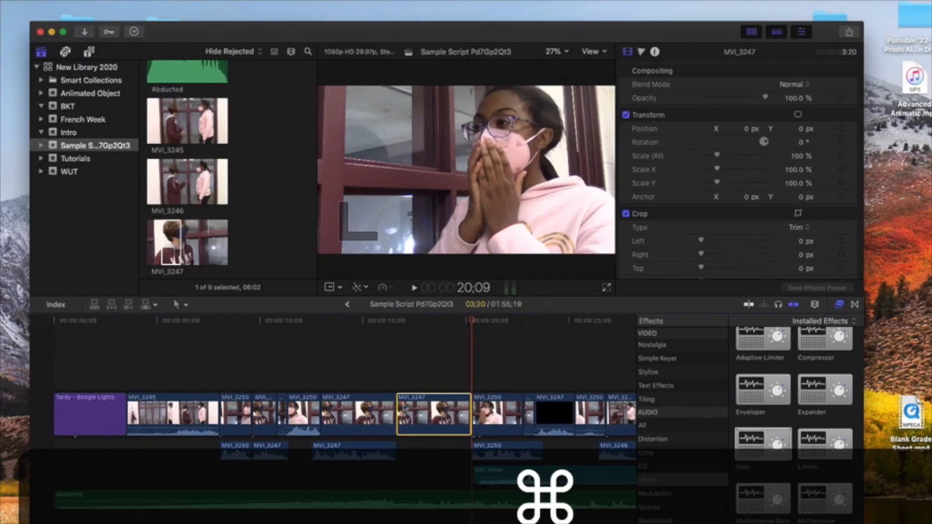
Step: Undo the pasted MVI_3247 clip, redo it, and undo it again
key(super+z)
key(super+shift+z)
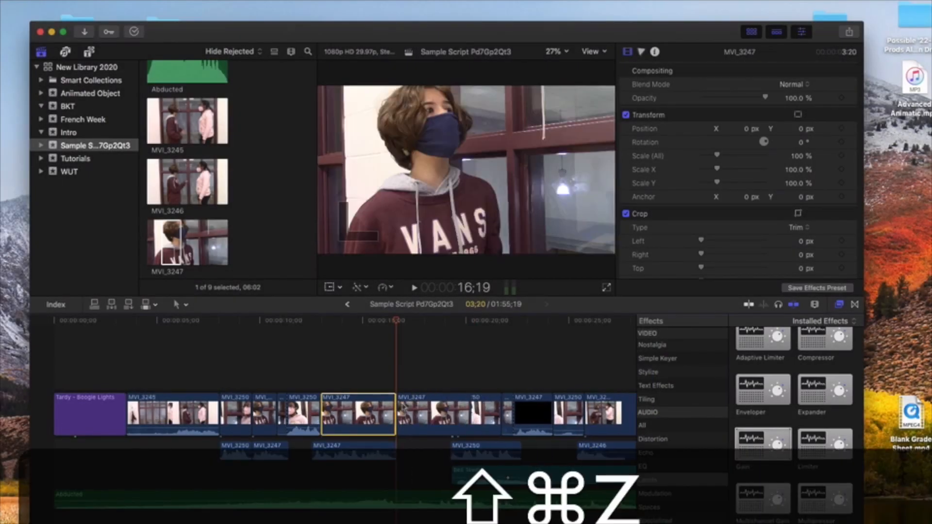
key(super+z)
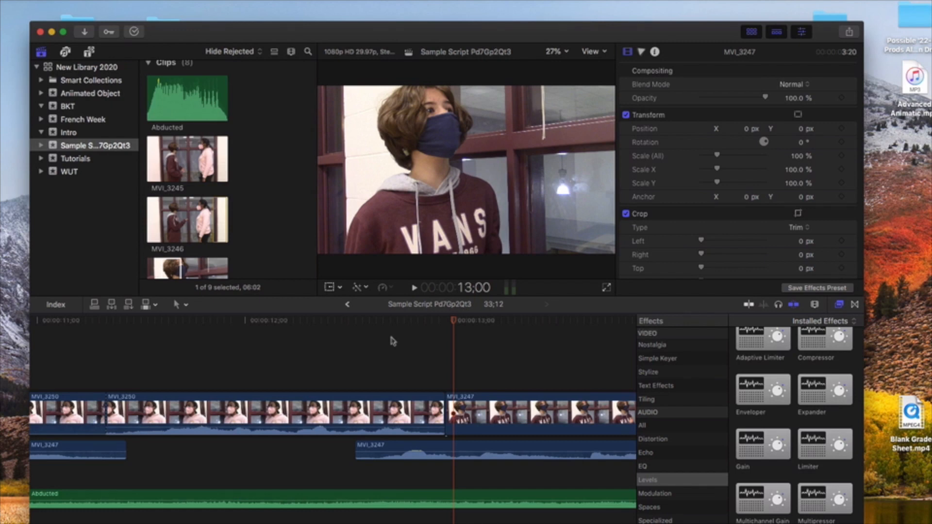
Step: Hide the inspector and the effects browser, and fit the whole project in the timeline
key(super+4)
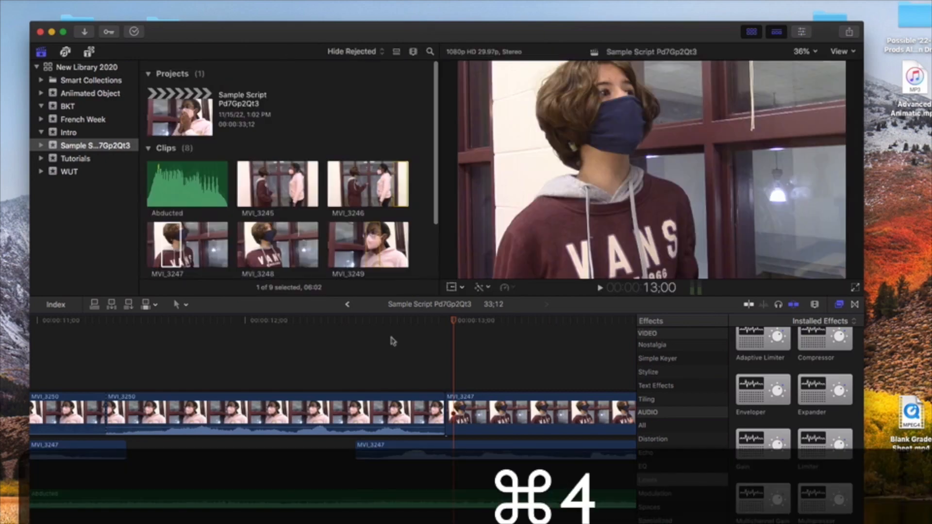
key(super+5)
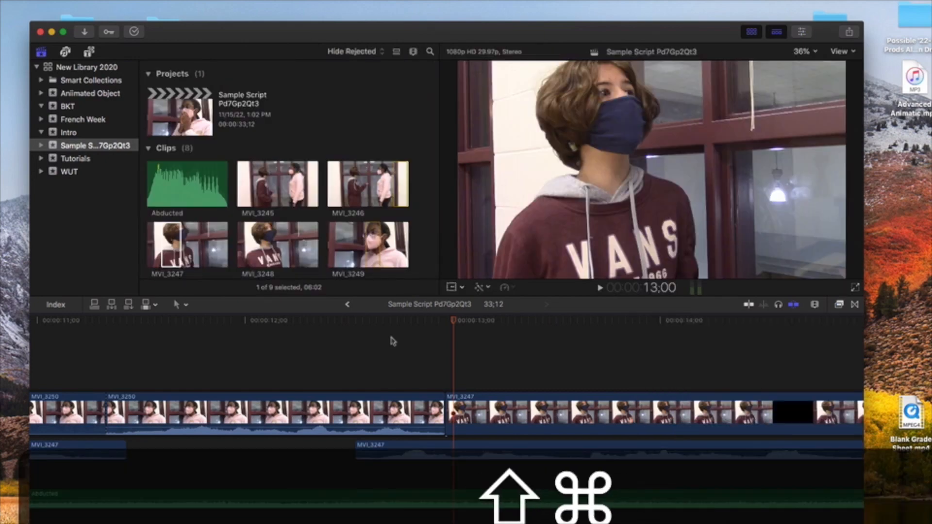
key(shift+z)
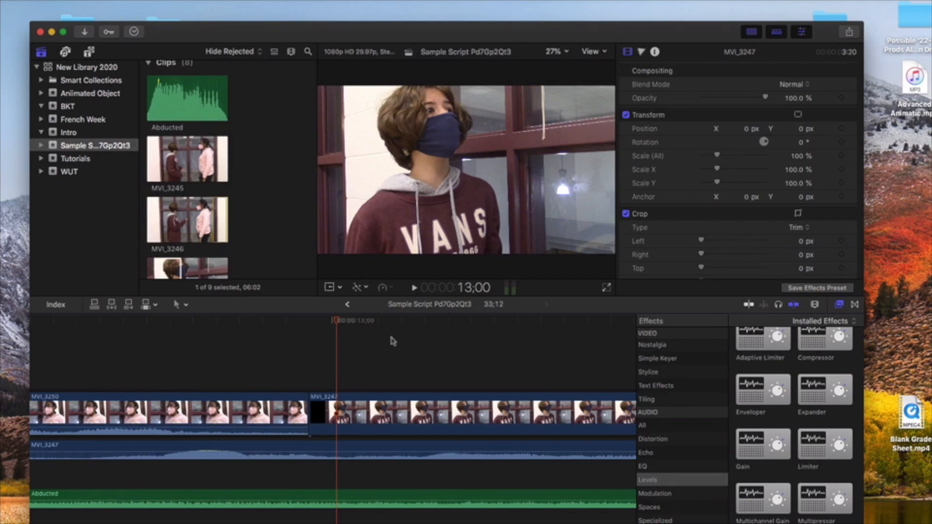
key(super+4)
key(super+4)
key(super+4)
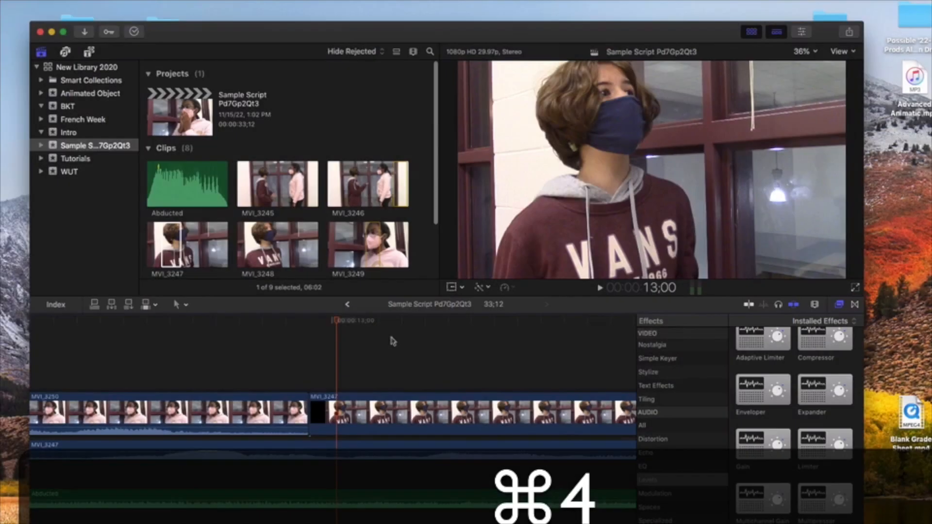
key(super+5)
key(super+5)
key(super+5)
key(shift+z)
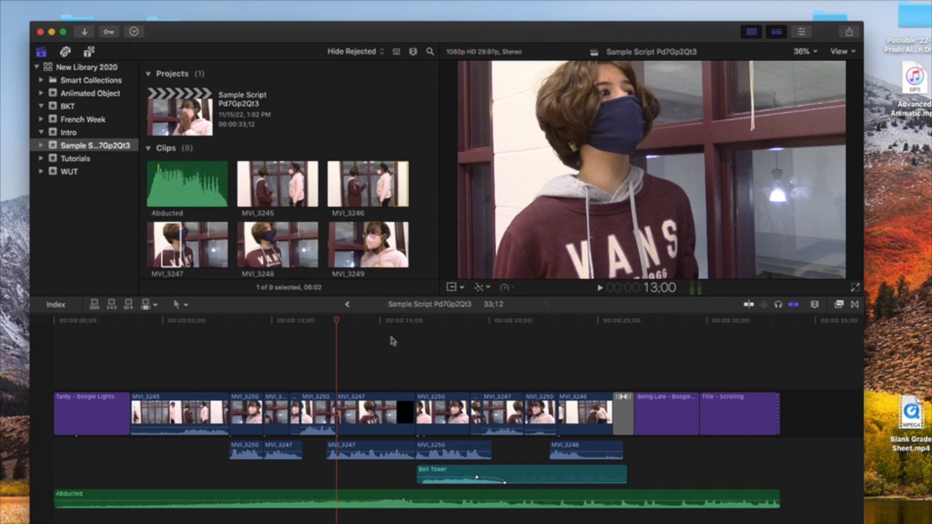
Step: Zoom the timeline in and out around the playhead at 13:00, and fit the whole project again
key(super)
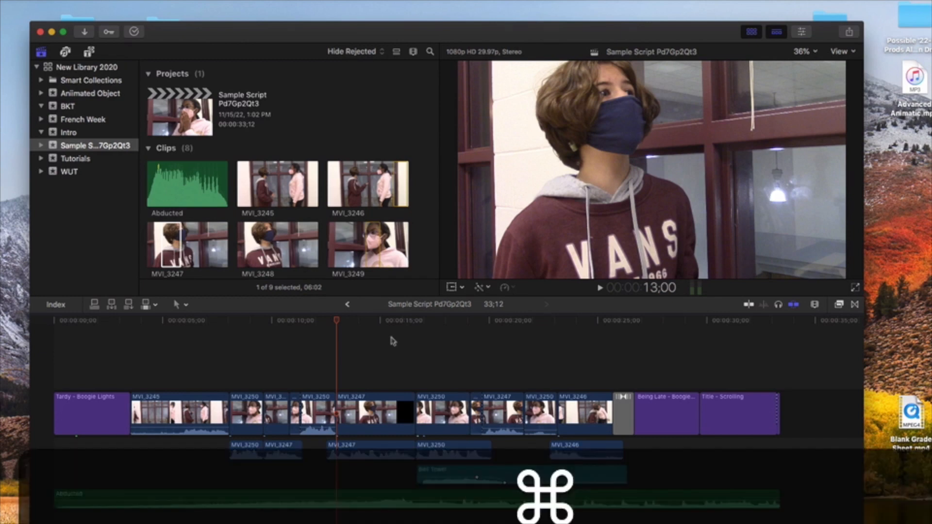
key(super+equal)
key(super+equal)
key(super+equal)
key(super+equal)
key(super+equal)
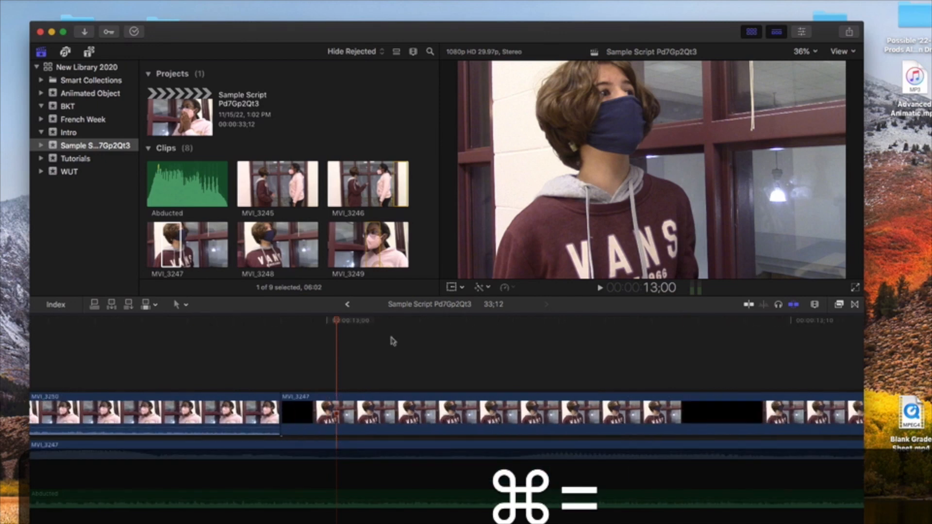
key(super+minus)
key(super+minus)
key(super+minus)
key(super+minus)
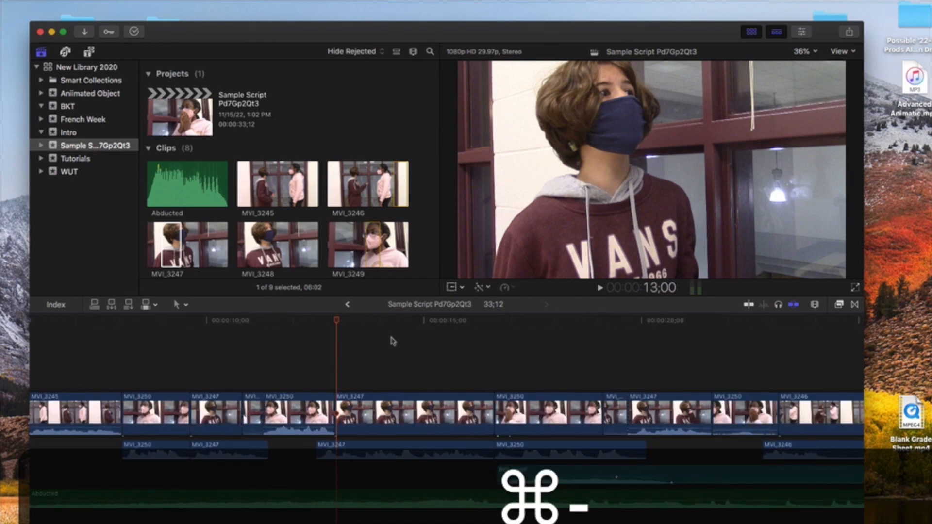
key(super+equal)
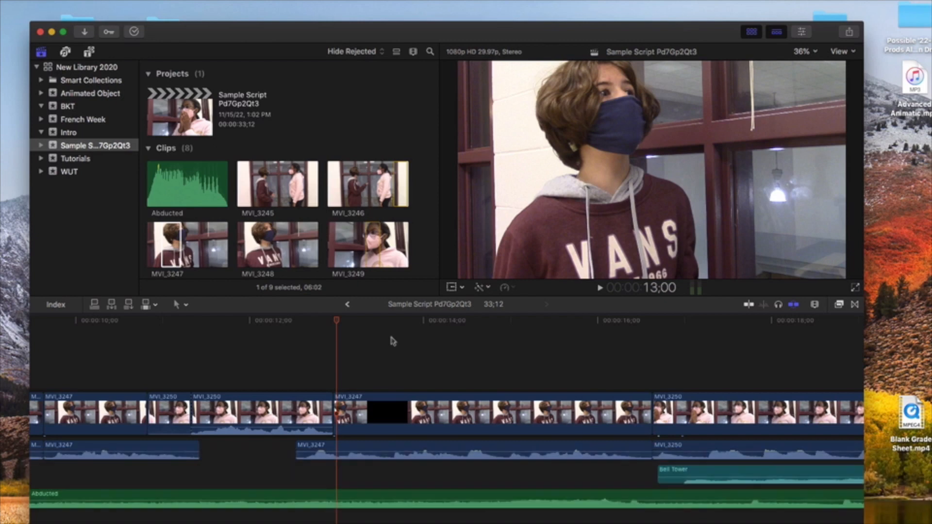
key(shift+z)
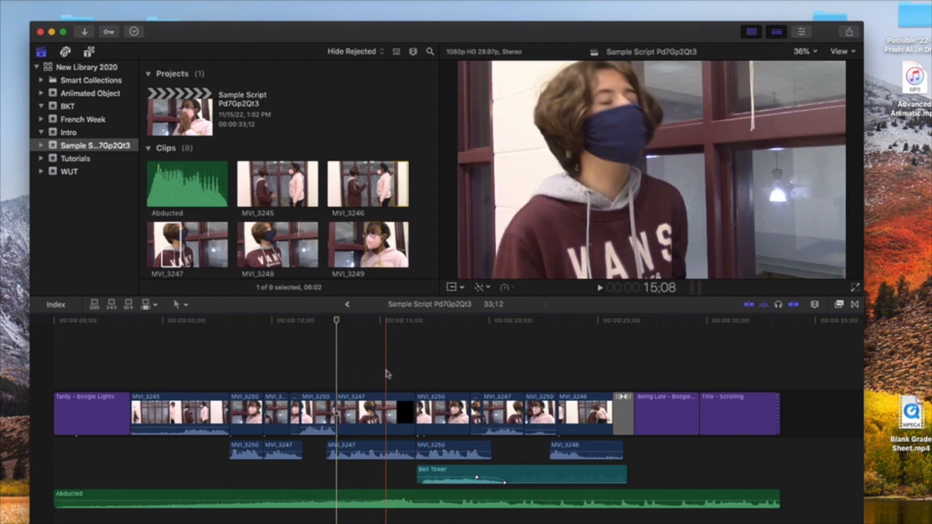
Step: Turn skimming off and place the playhead at 12:16 in the timeline
key(s)
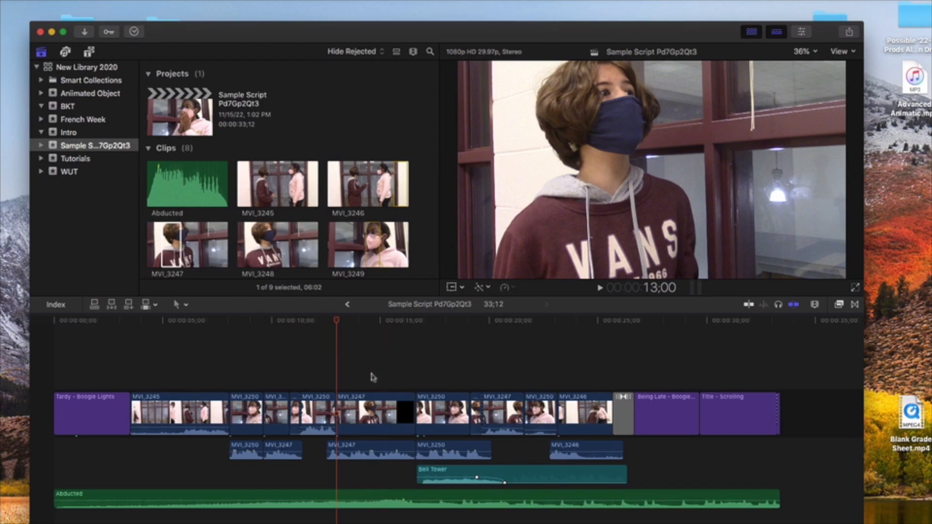
drag(337, 408, 352, 408)
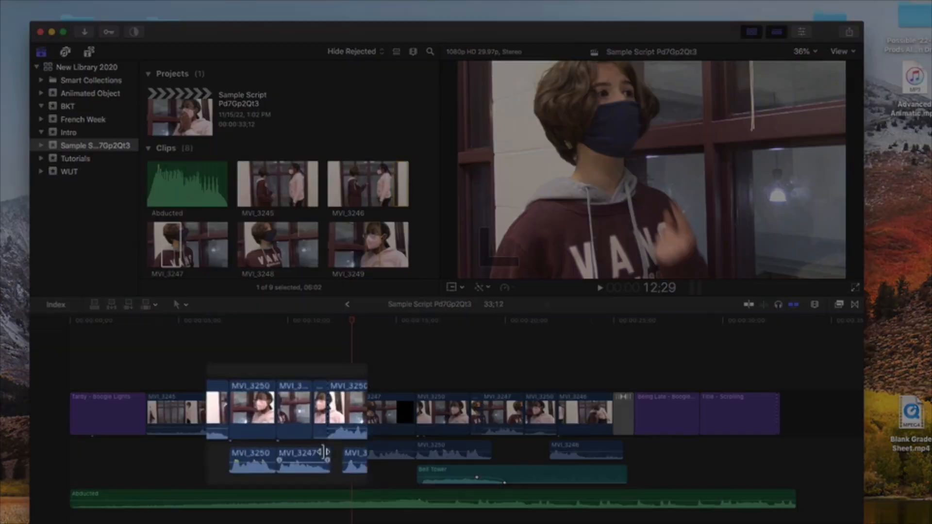
mouse_move(317, 445)
mouse_down()
mouse_move(308, 446)
mouse_move(316, 460)
mouse_up()
click(344, 323)
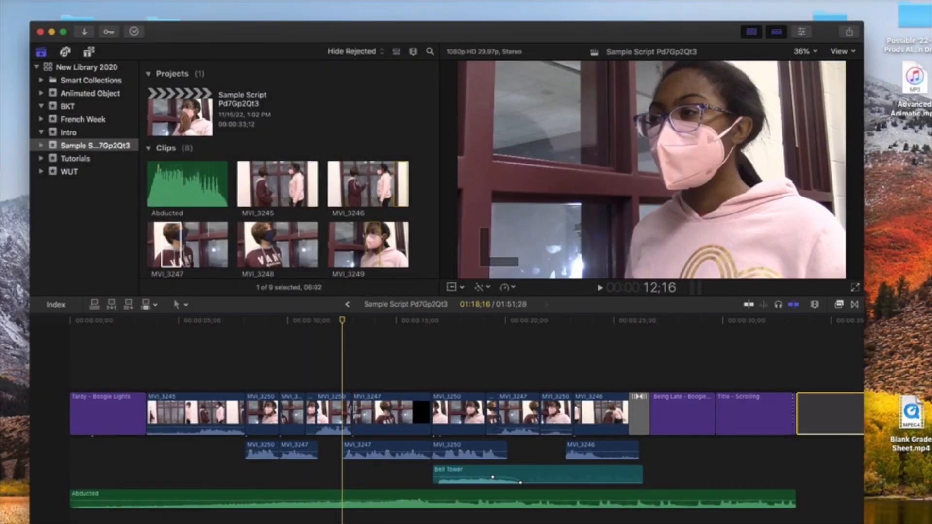
Step: Select the end edge of the MVI_3250 clip at the 12:29 cut and turn snapping off
click(350, 411)
drag(348, 409, 345, 409)
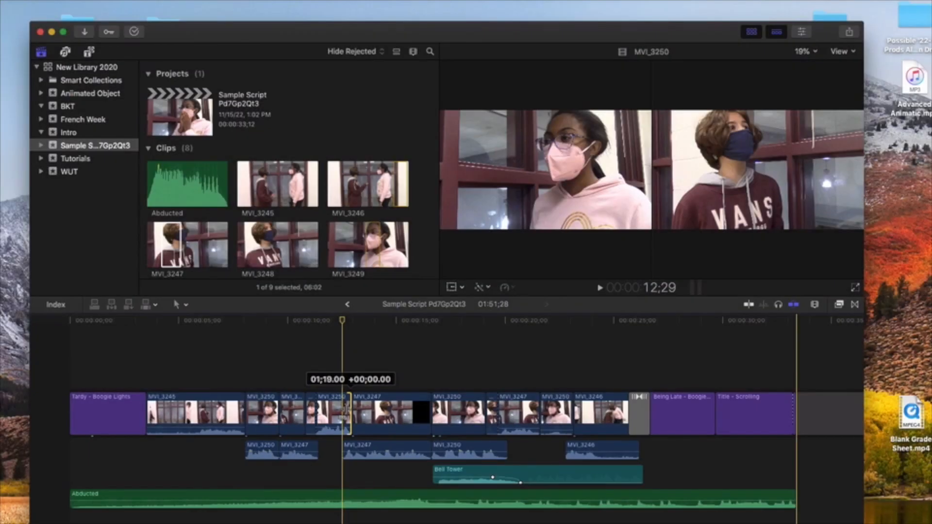
key(n)
Step: Trim the end of the MVI_3250 clip back by about five frames and undo the trim
drag(350, 408, 346, 408)
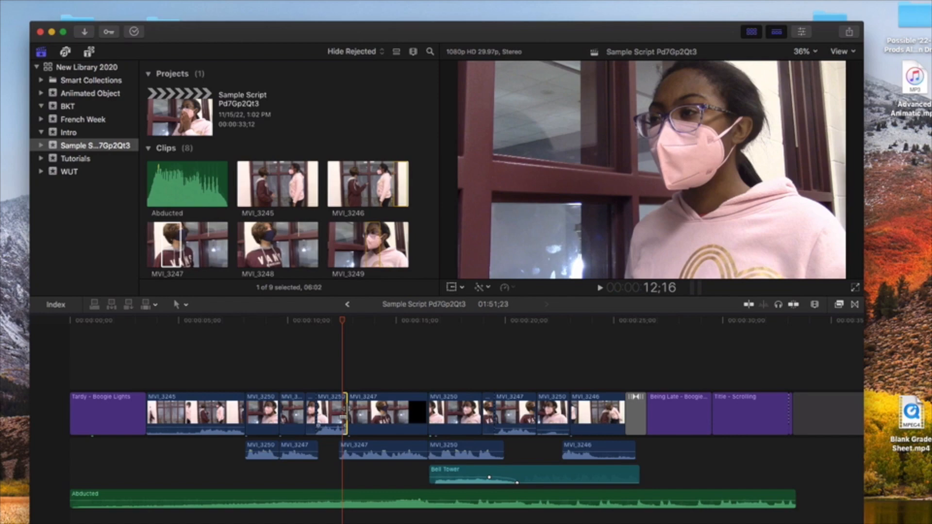
key(super+z)
Step: Disable the selected MVI_3250 clip, and open and close the precision editor at its start
key(v)
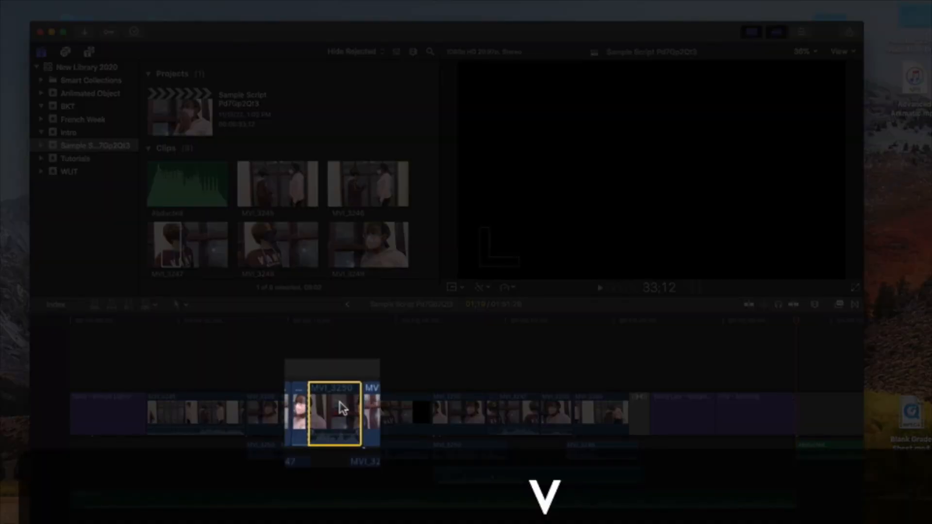
key(ctrl+e)
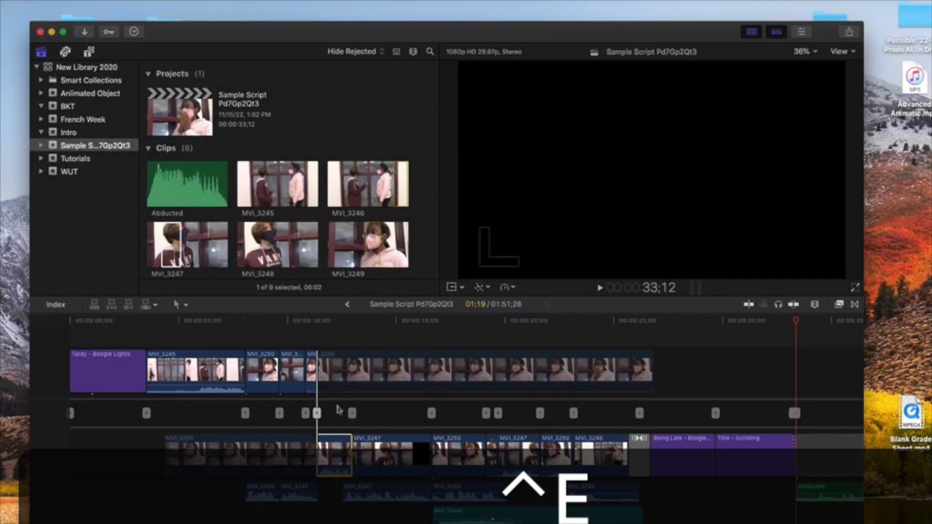
key(ctrl+e)
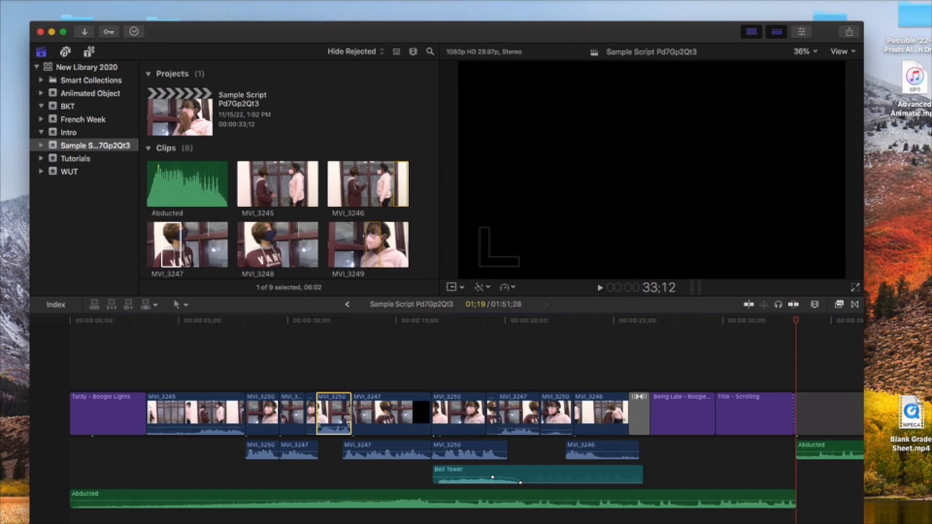
Step: View the cut between MVI_3250 and MVI_3247 in the precision editor, close it, and select the shorter MVI_3247 clip near 20 seconds
double_click(352, 413)
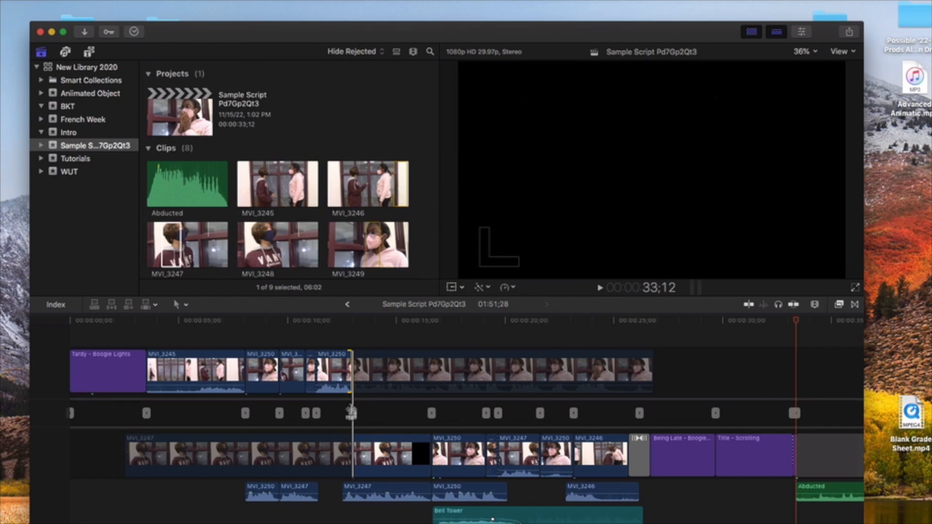
key(Escape)
click(516, 415)
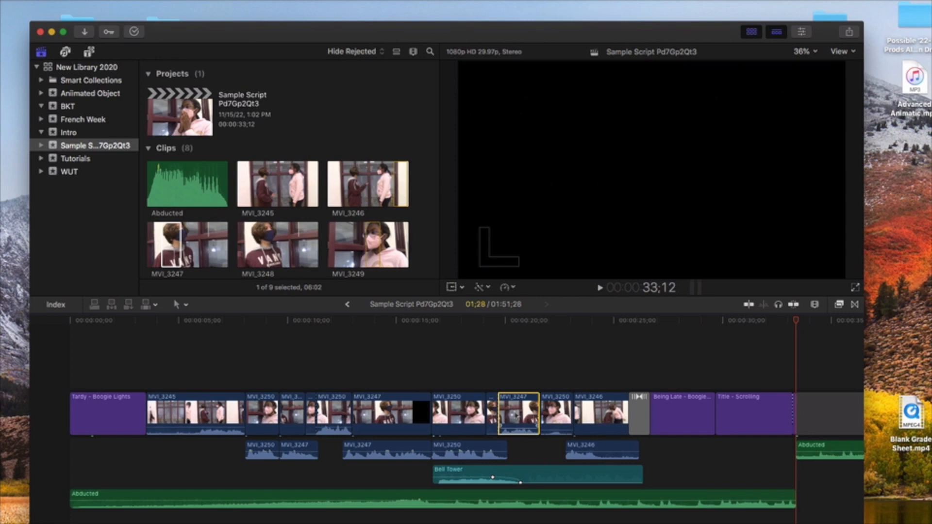
Step: Expand the audio component of the selected MVI_3247 clip and collapse it again, twice
key(ctrl+s)
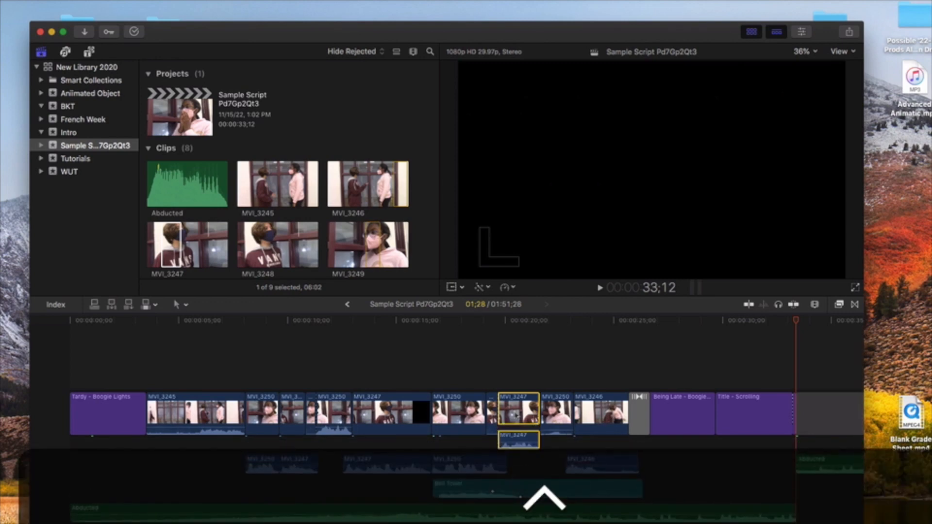
key(ctrl+s)
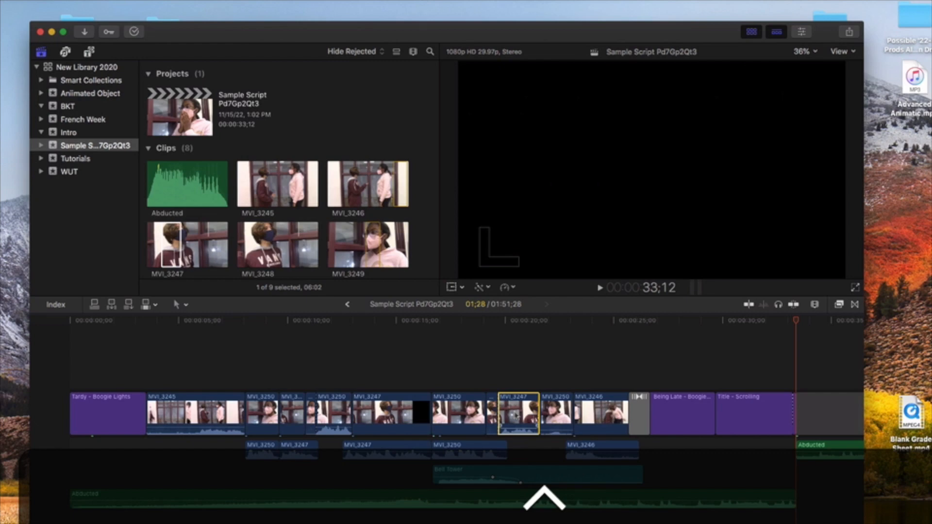
key(ctrl+s)
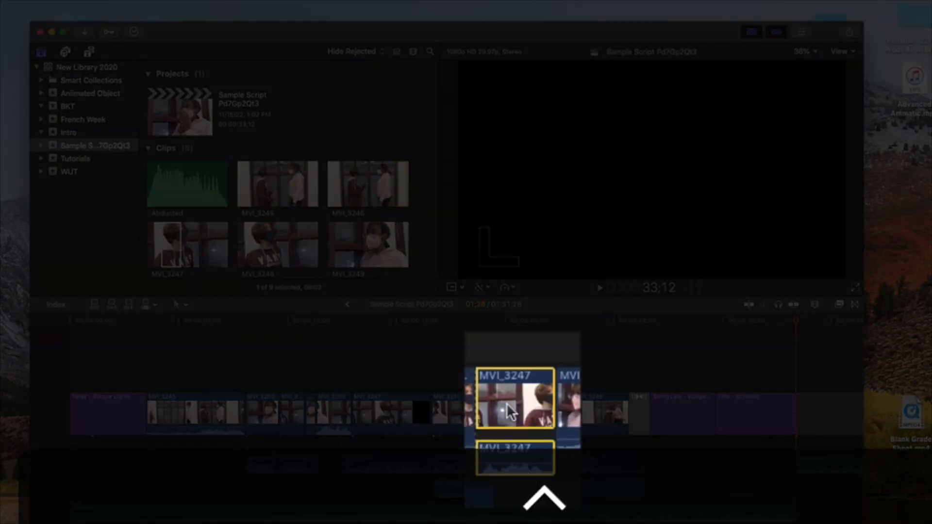
key(ctrl+s)
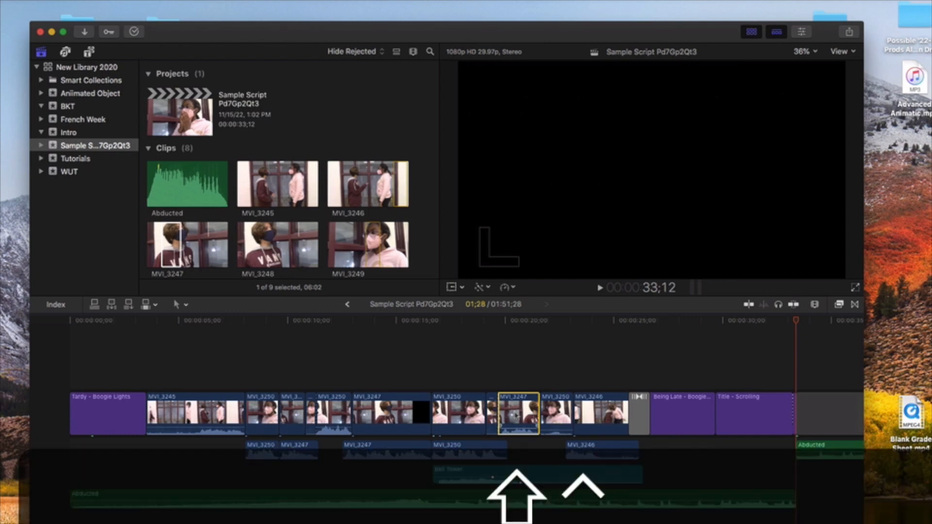
Step: Detach the audio from the selected MVI_3247 clip and shorten the detached audio from its end
key(ctrl+shift+s)
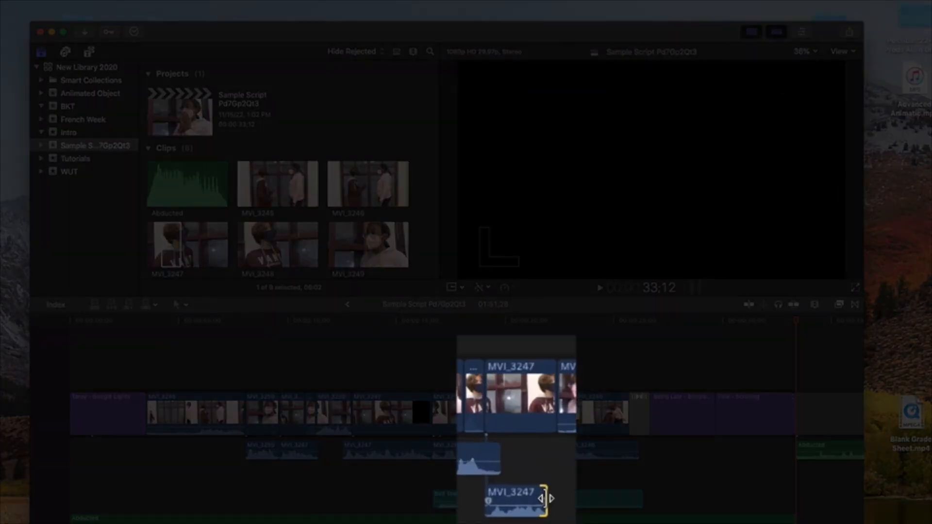
mouse_move(544, 498)
mouse_down()
mouse_move(526, 499)
mouse_move(535, 498)
mouse_up()
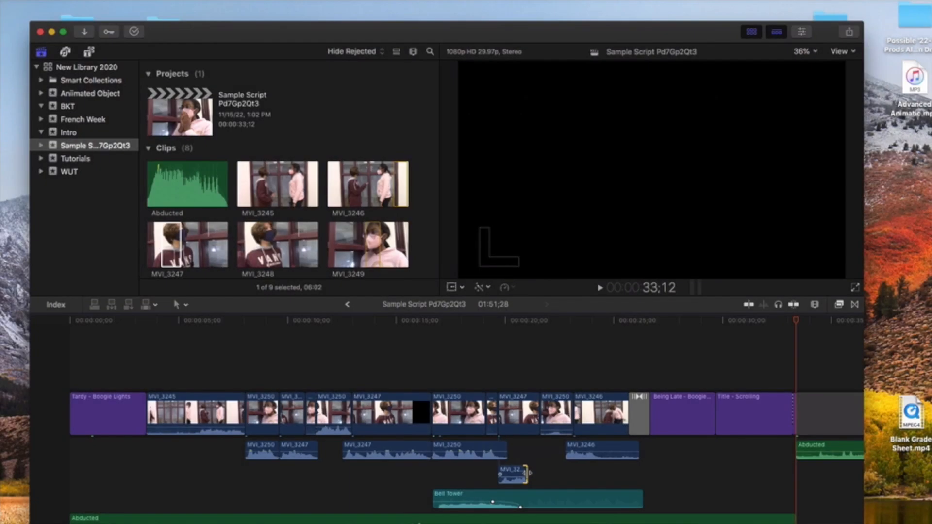
Step: Play around the cut at 21:17, and play through the MVI_3250 clip that follows it
click(539, 322)
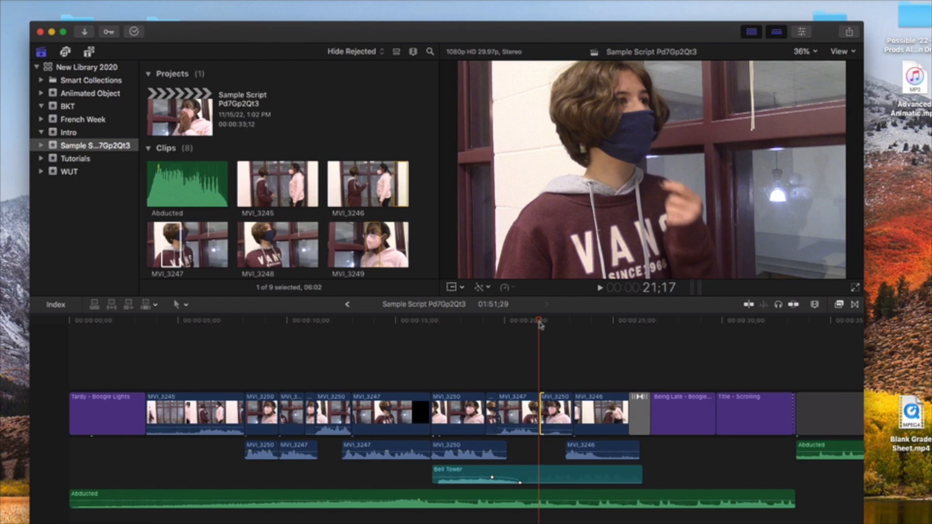
key(shift+slash)
click(552, 397)
key(space)
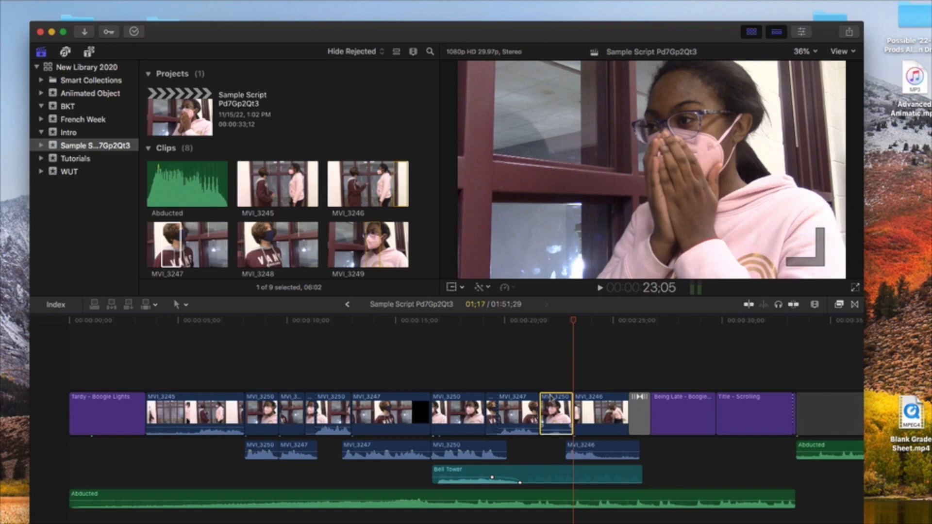
Step: Select the connected MVI_3246 audio clip near 23 seconds and adjust its volume level
click(604, 451)
key(ctrl+equal)
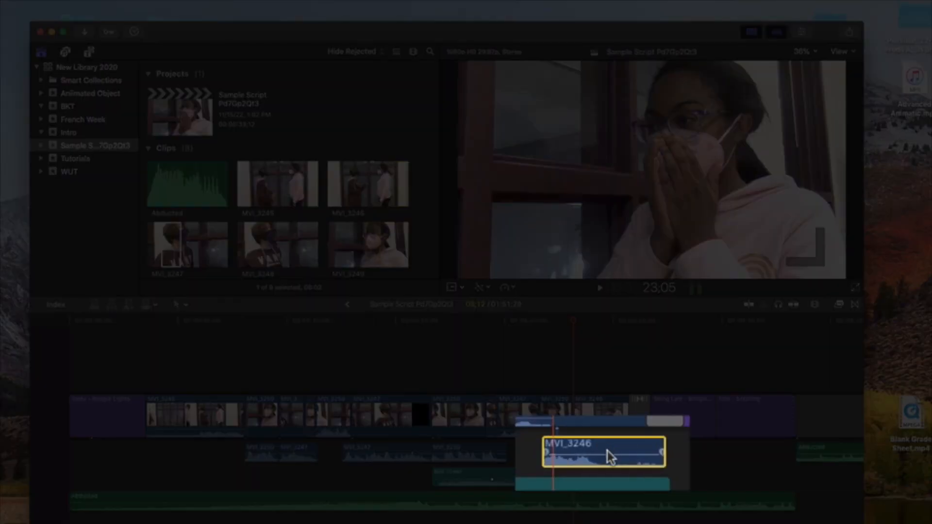
mouse_move(606, 453)
drag(607, 454, 608, 456)
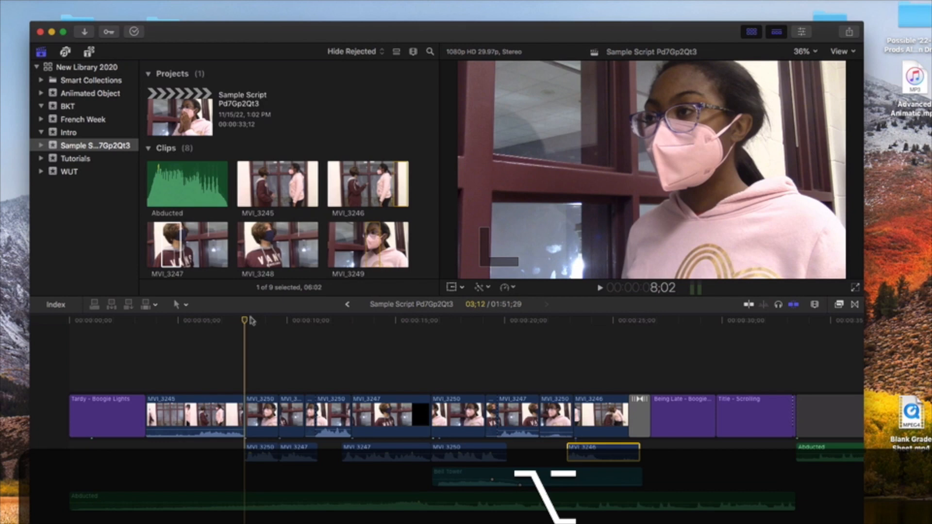
Step: Insert a three-second gap at the 8:02 cut, and preview a freeze frame of MVI_3250 in its place
key(alt+w)
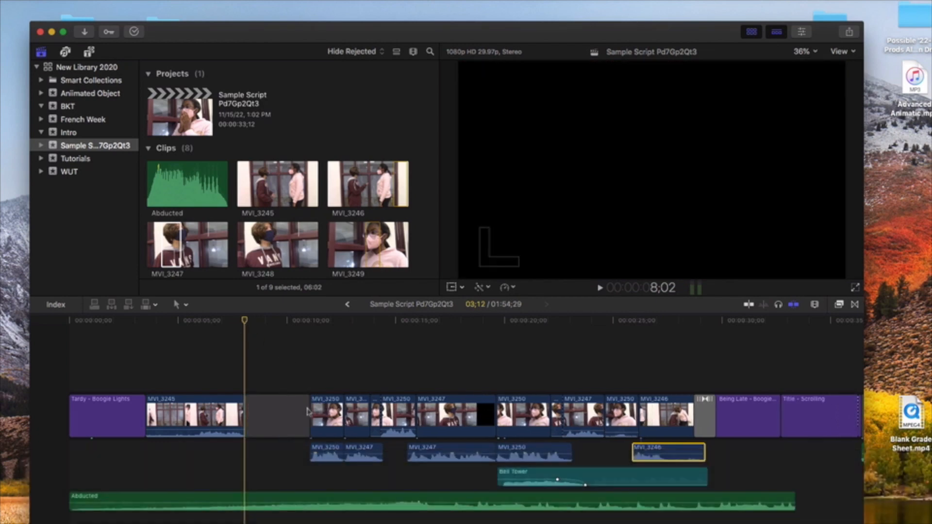
mouse_move(306, 410)
mouse_down()
mouse_move(279, 411)
mouse_move(313, 411)
mouse_move(304, 413)
mouse_up()
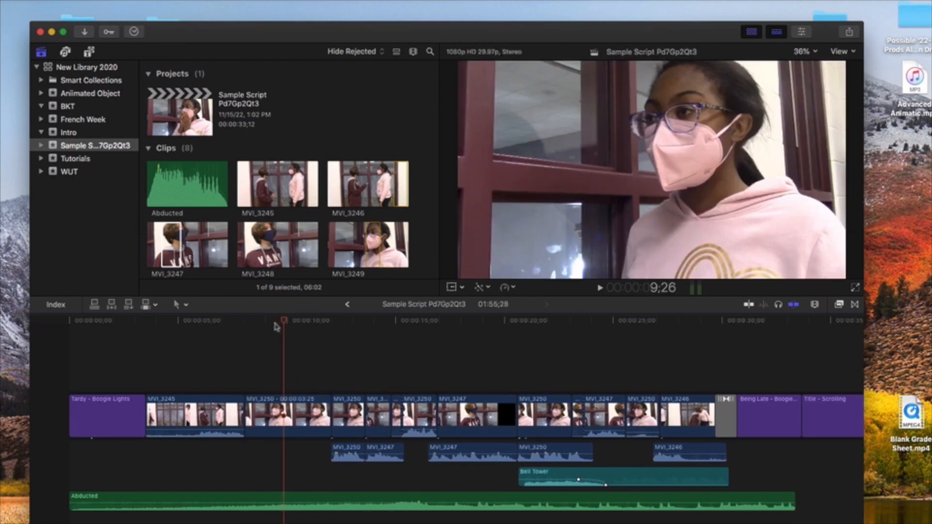
key(space)
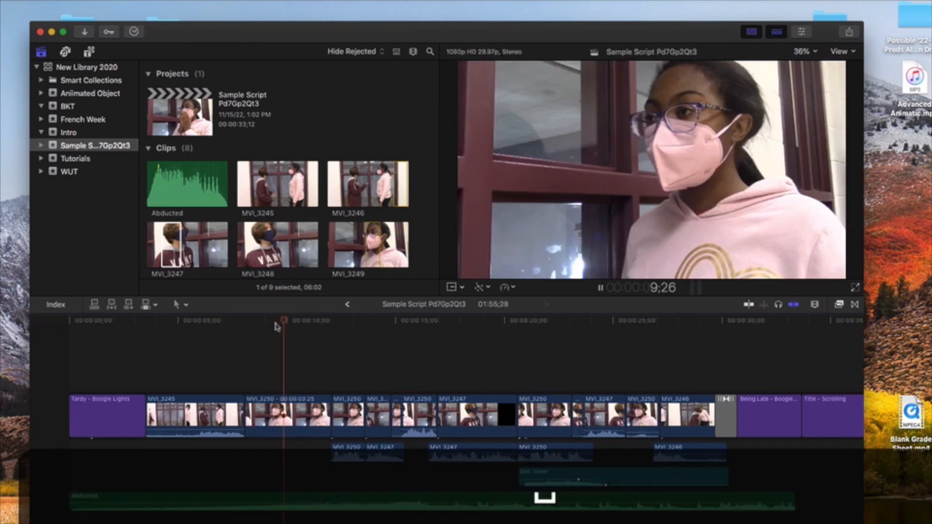
mouse_move(319, 397)
mouse_down()
mouse_move(306, 399)
mouse_move(340, 398)
mouse_move(322, 398)
mouse_up()
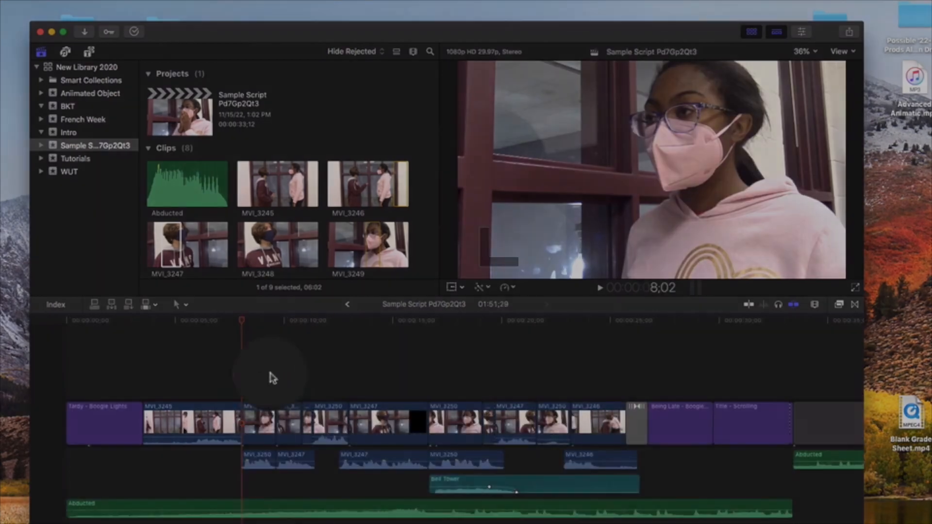
Step: Switch through the Blade, Hand and Zoom tools, return to the Select tool, and show the list of editing tools
key(b)
key(a)
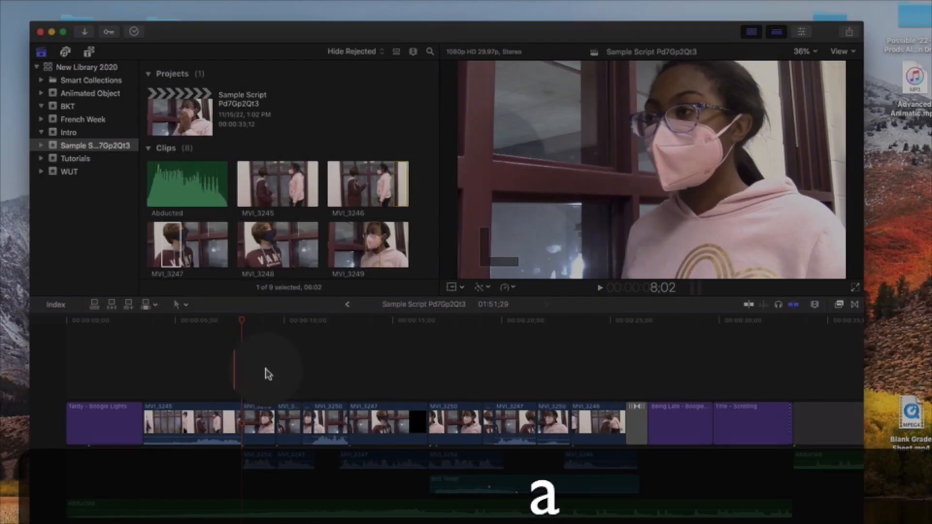
click(152, 304)
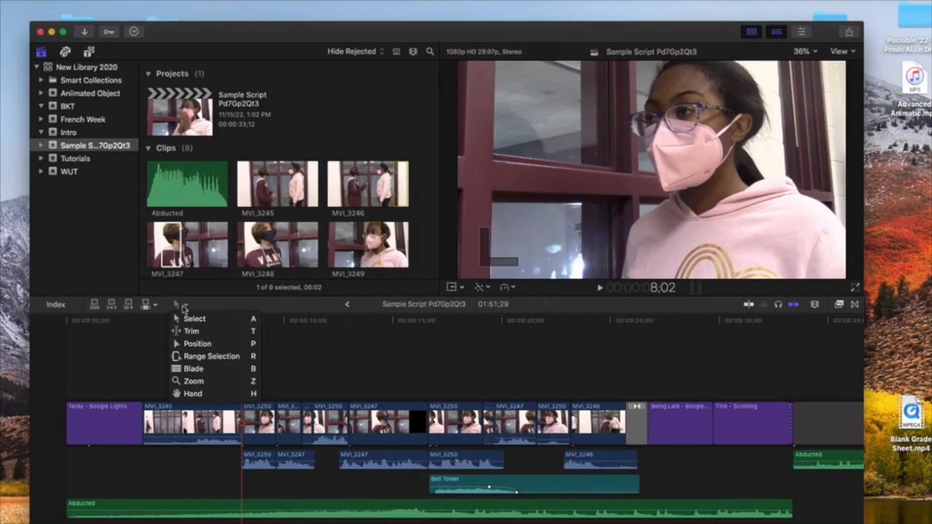
key(b)
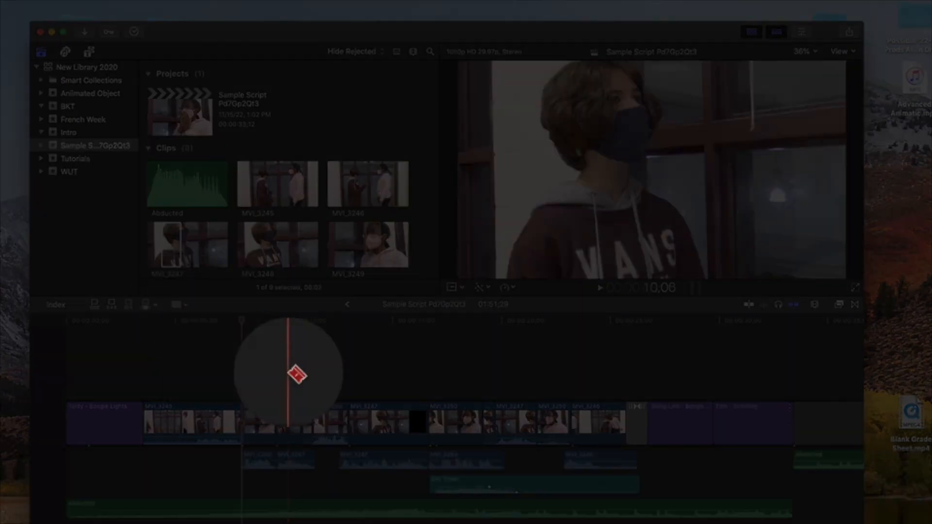
key(h)
key(z)
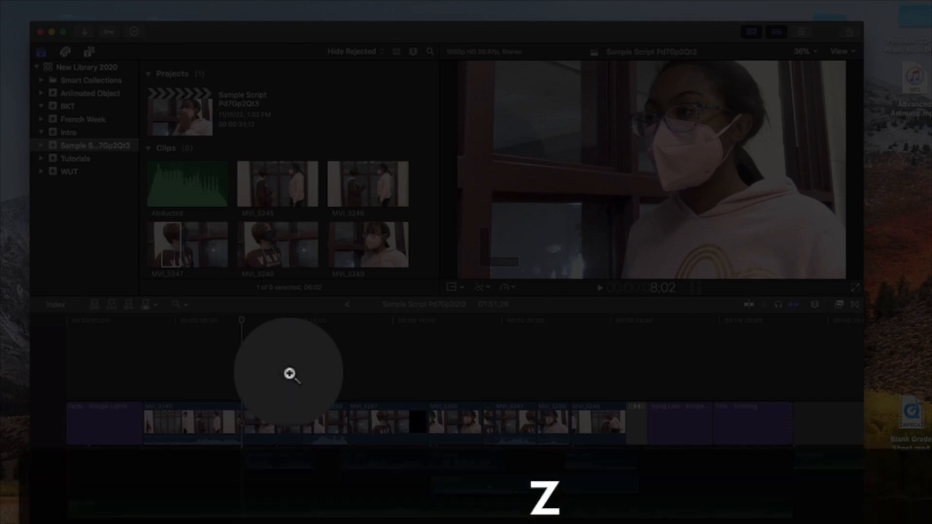
key(a)
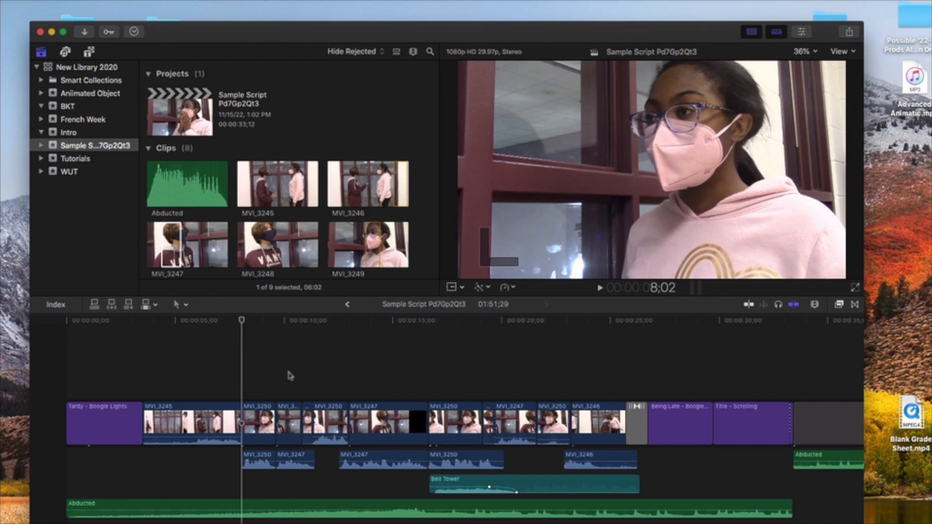
click(186, 305)
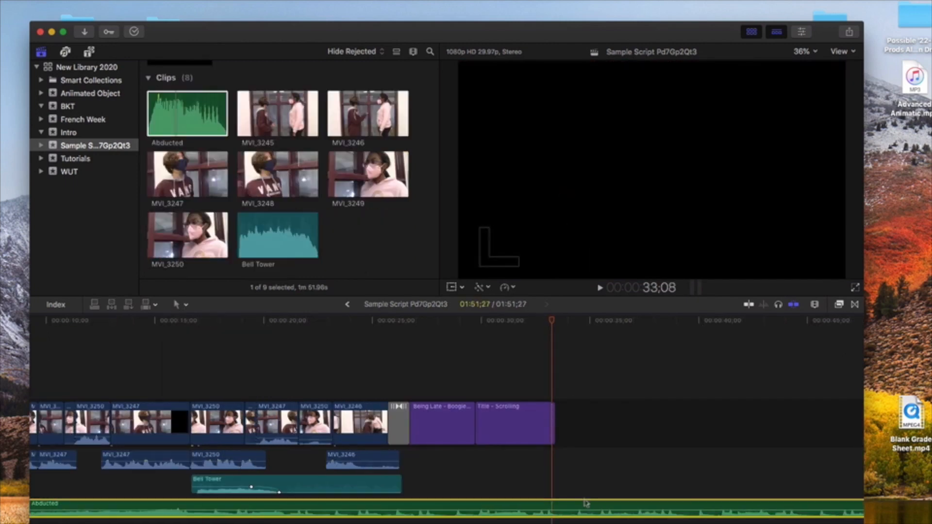
Step: Cut the Abducted audio clip at 33:08 and delete the part after the playhead
key(super+b)
drag(586, 503, 587, 450)
key(BackSpace)
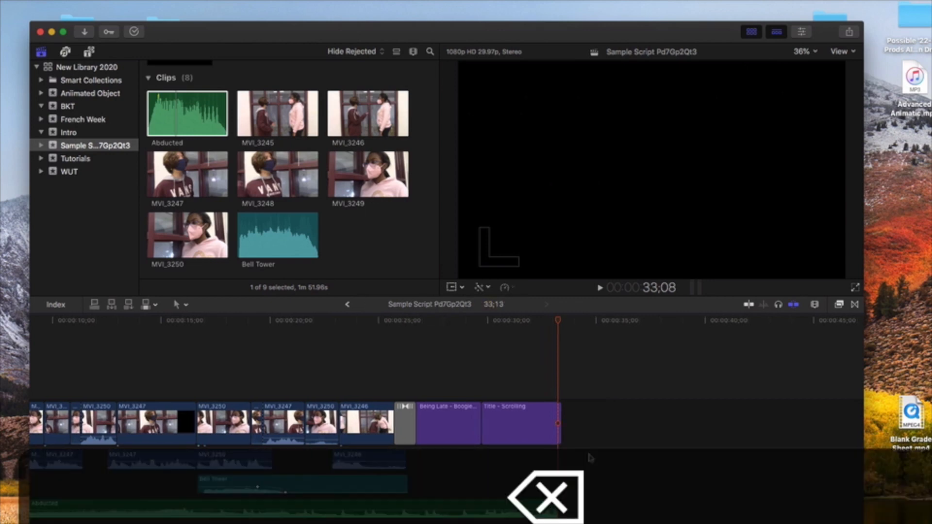
Step: Range-select about 24 seconds of the Abducted audio, starting near 3 seconds, and lower the volume within that range
scroll(254, 339, left, 5)
key(r)
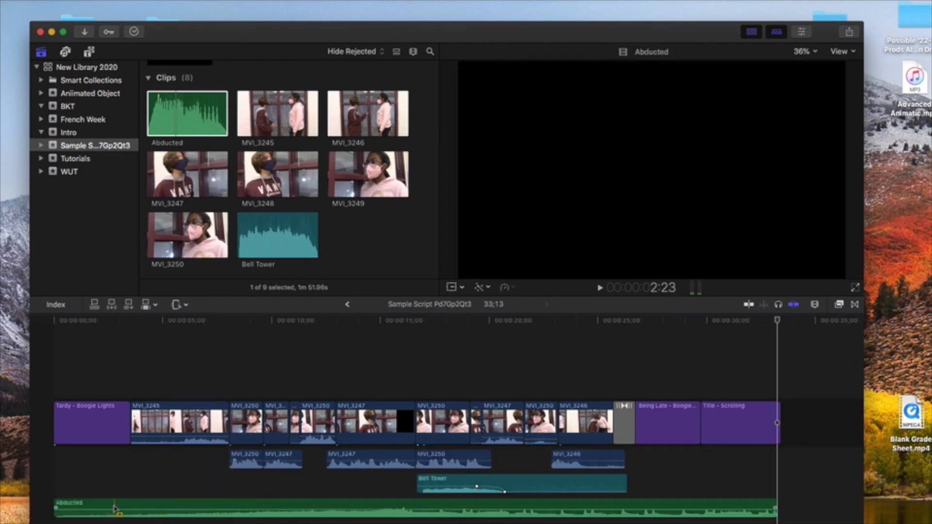
drag(122, 507, 641, 514)
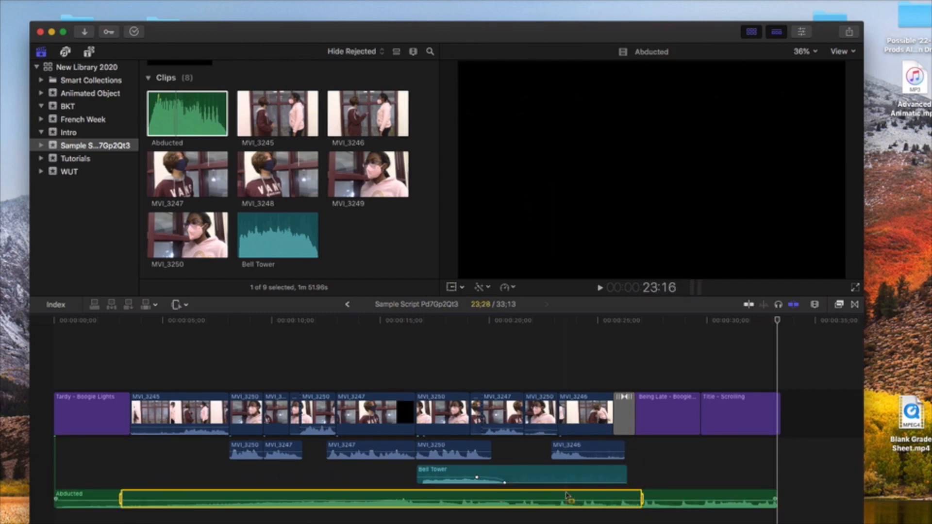
key(a)
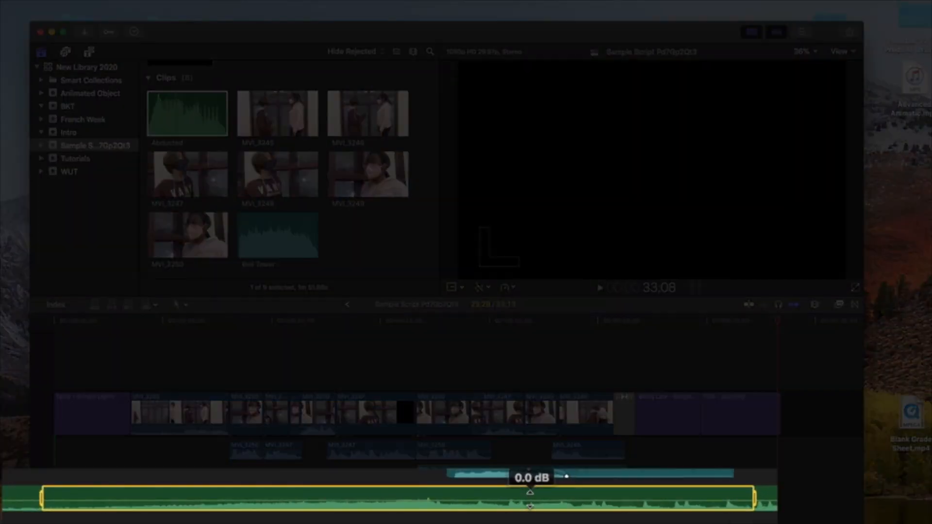
drag(530, 500, 530, 504)
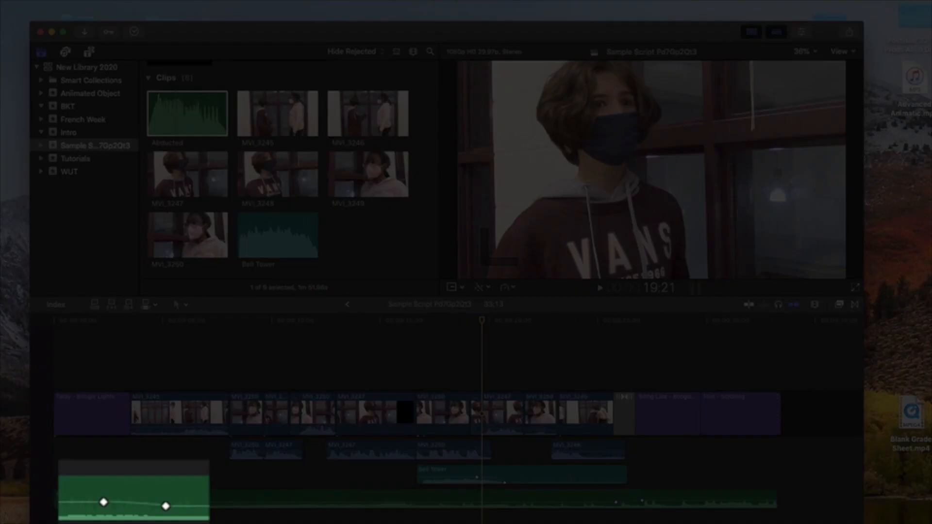
drag(109, 505, 110, 508)
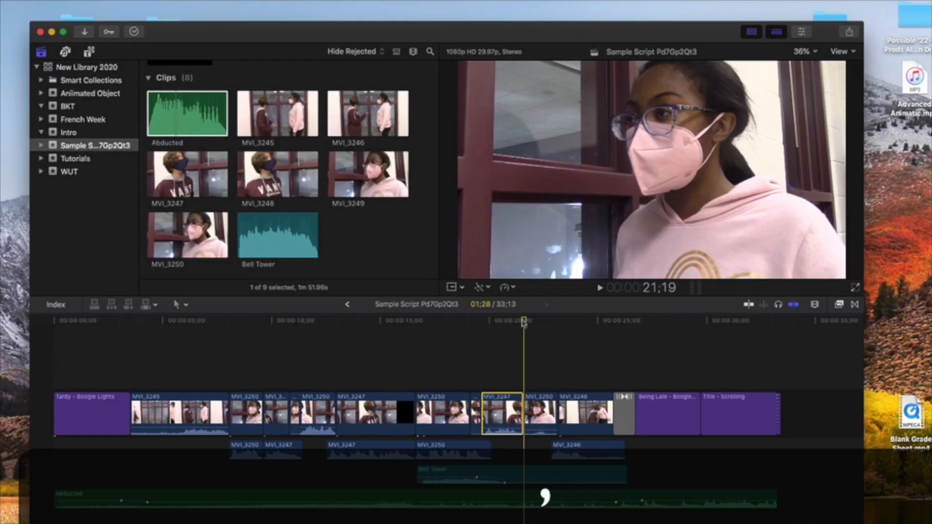
Step: Nudge the selected MVI_3247 clip near 20 seconds later and back earlier in one-frame steps
key(period)
key(comma)
key(period)
key(comma)
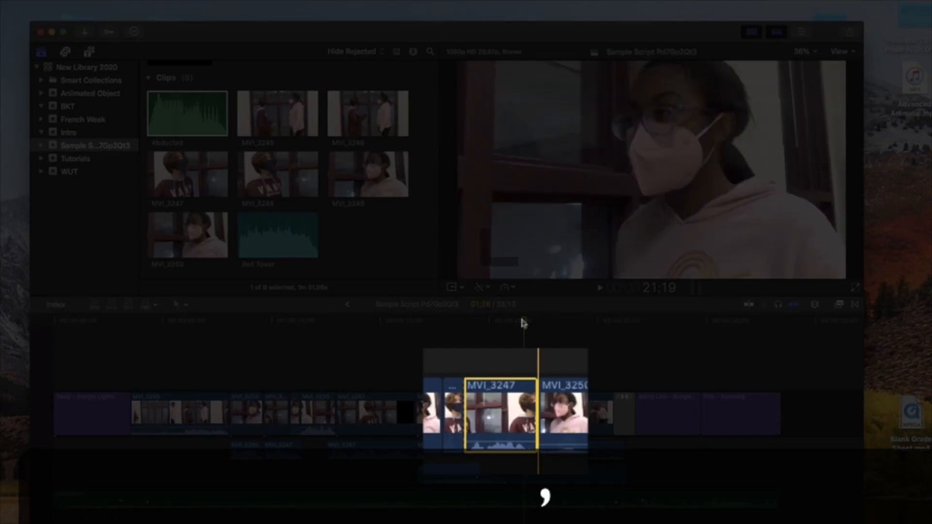
Step: Nudge the selected MVI_3247 clip later and back earlier in ten-frame jumps
key(shift)
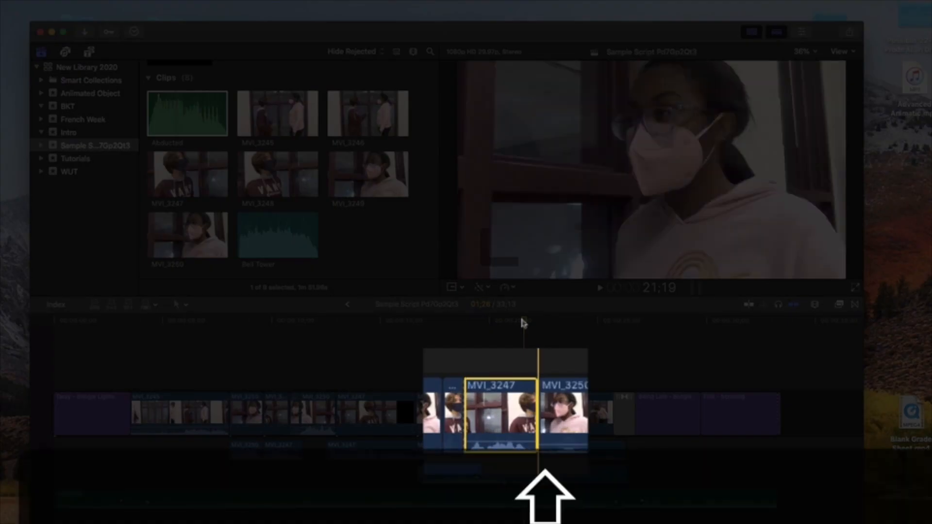
key(shift+period)
key(shift+period)
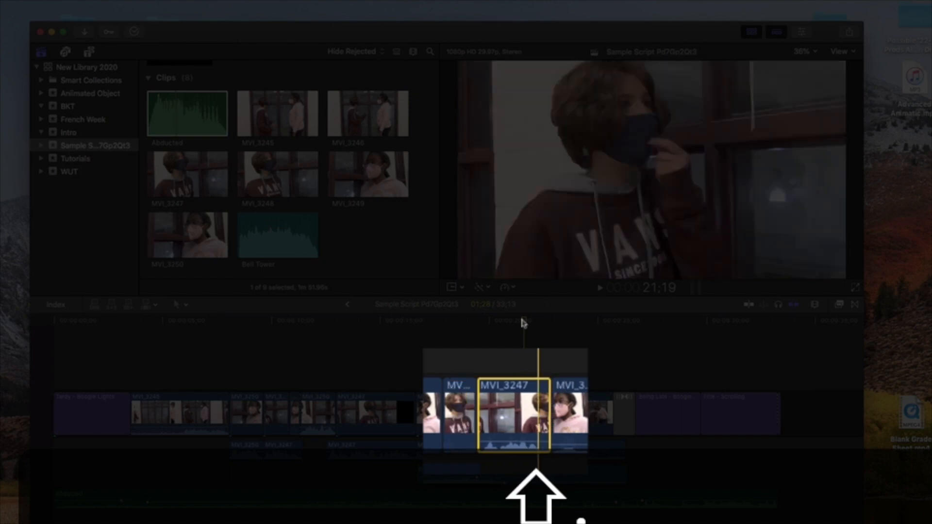
key(shift+comma)
key(shift+comma)
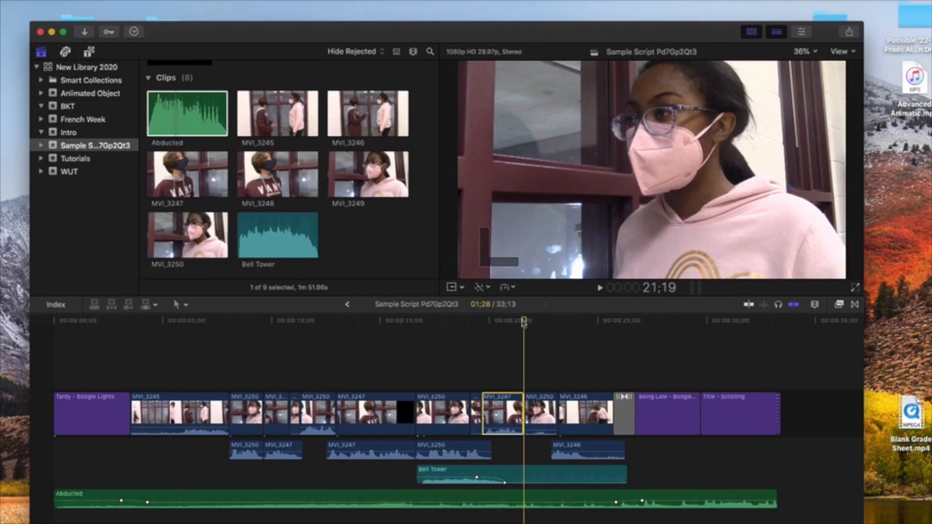
Step: Trim the end of the longer MVI_3247 clip to the playhead at 13:29
drag(523, 322, 513, 323)
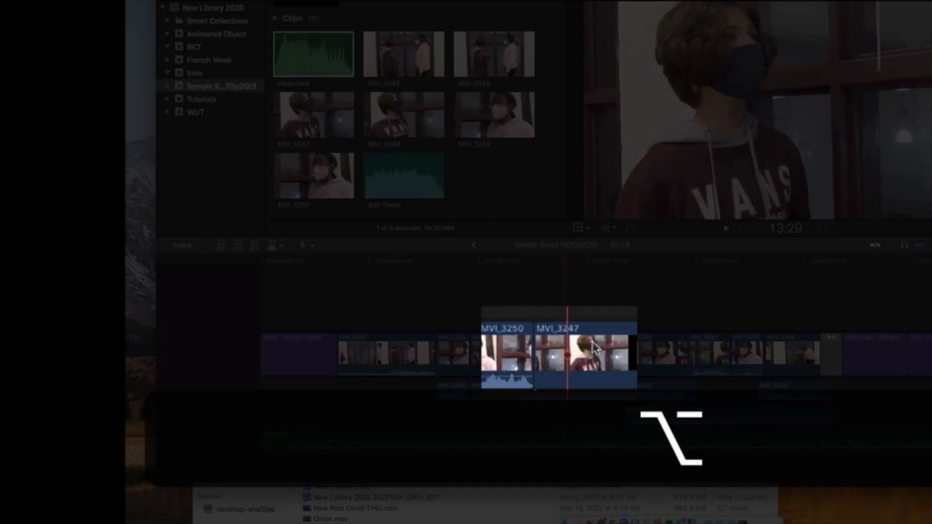
click(595, 347)
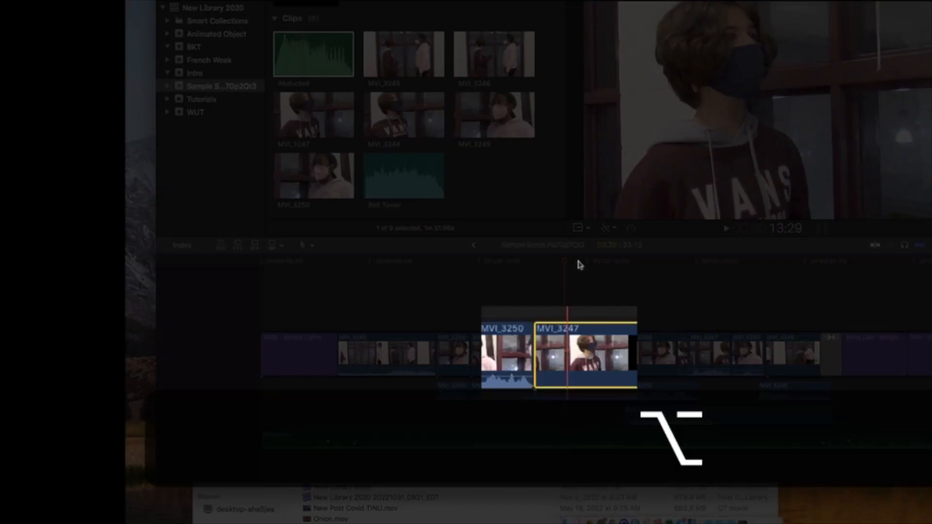
key(alt+bracketright)
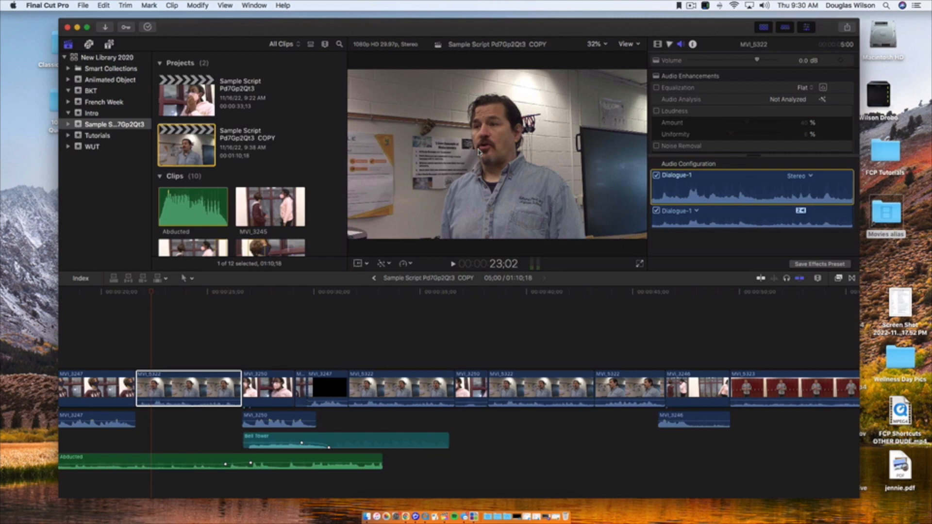
Step: Select the MVI_5322 clip spanning the 35-second mark in the Sample Script COPY project and play only that selection
click(391, 384)
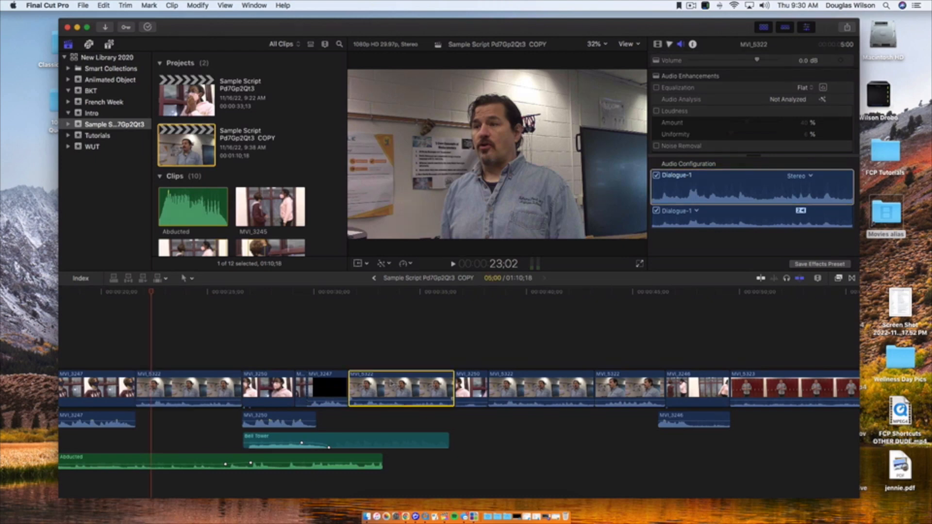
key(slash)
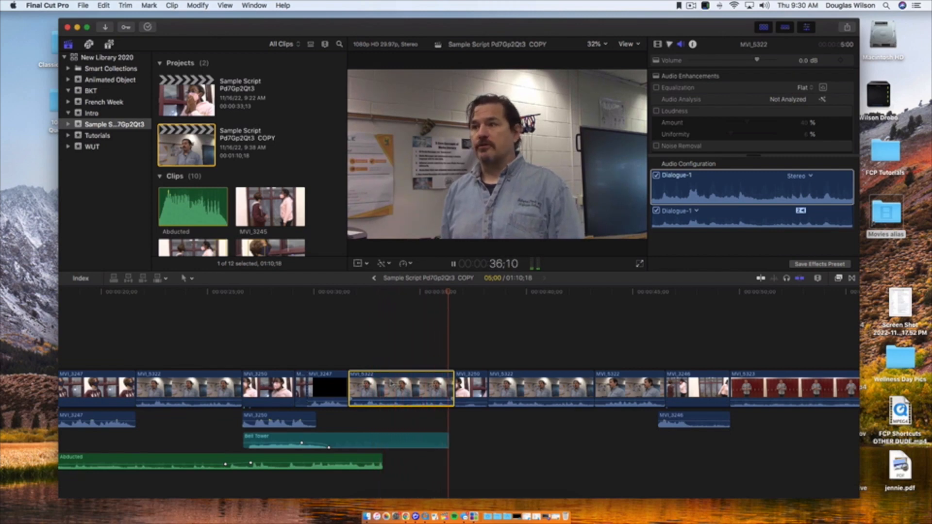
Step: Transform the MVI_5322 clip spanning the 35-second mark: scale it to 149% and shift the image right by about 398 px
click(367, 264)
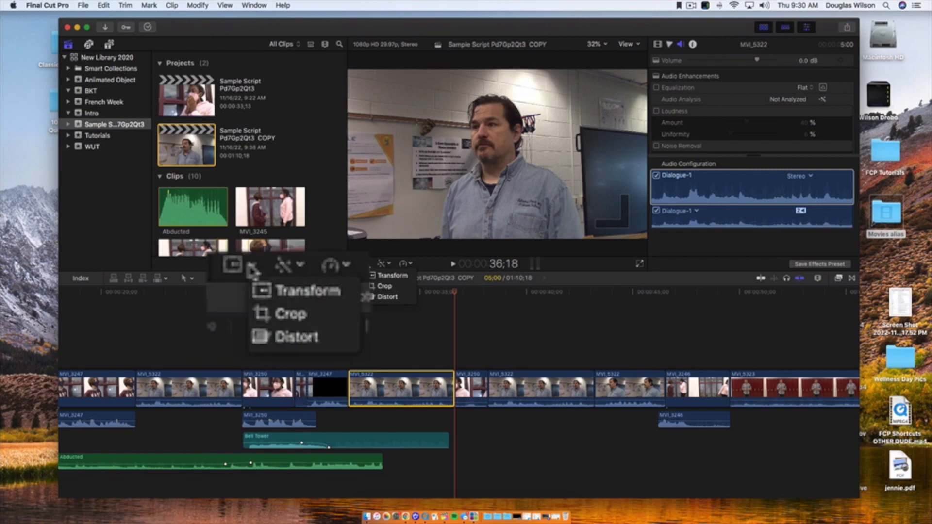
click(272, 295)
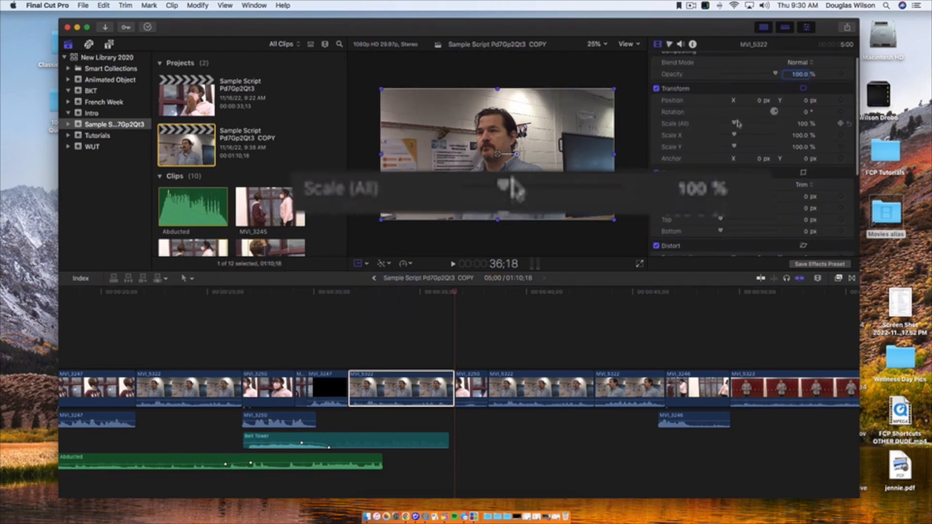
drag(734, 124, 743, 125)
drag(488, 166, 536, 165)
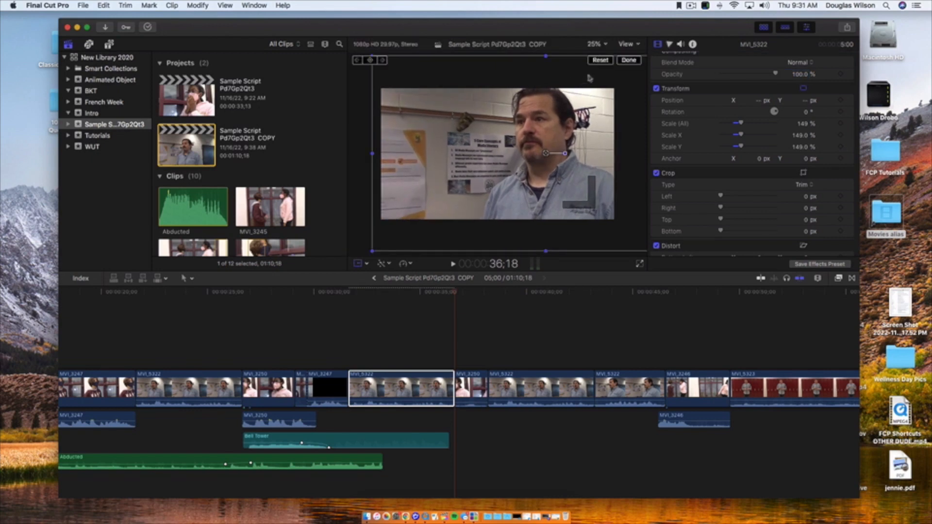
click(626, 60)
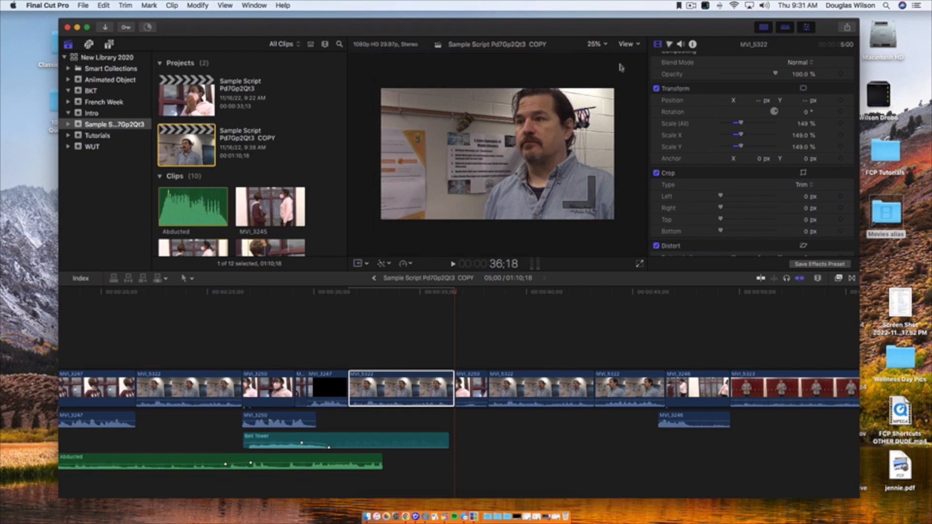
Step: Copy the enlarged MVI_5322 clip spanning the 35-second mark as the source for pasting attributes
click(444, 377)
click(426, 297)
scroll(427, 376, left, 2)
scroll(426, 375, left, 1)
Step: Paste only the Position and Scale attributes onto the MVI_5322 clip spanning the 40-second mark, with Stretch to Fit keyframe timing
click(545, 380)
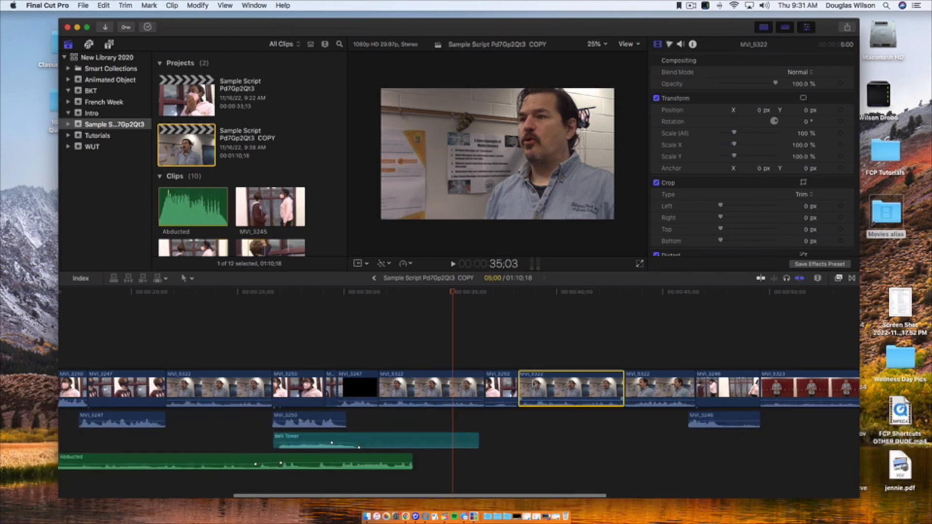
click(558, 300)
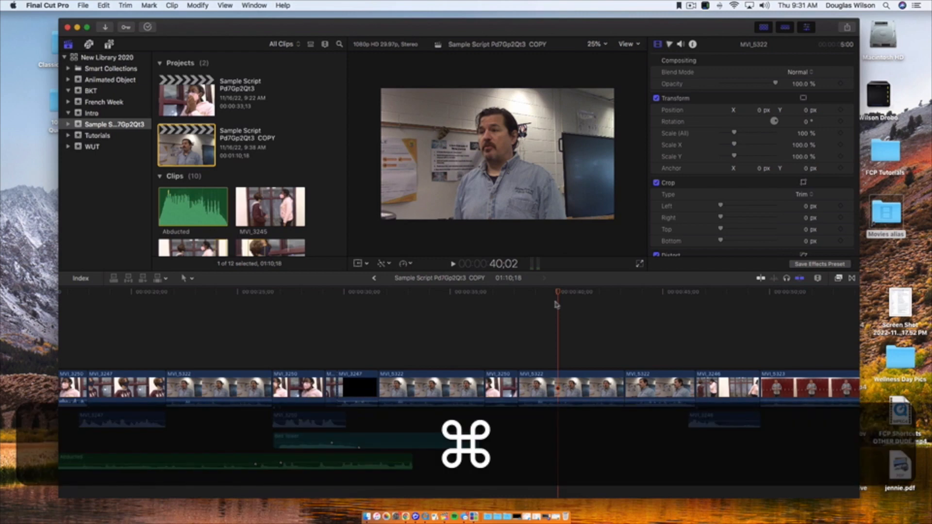
key(shift+super+v)
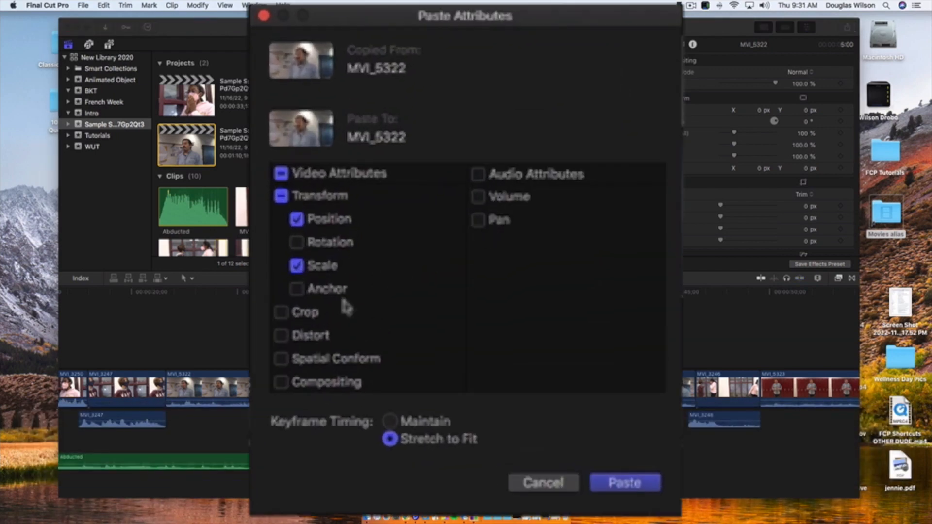
click(298, 270)
click(298, 270)
click(589, 431)
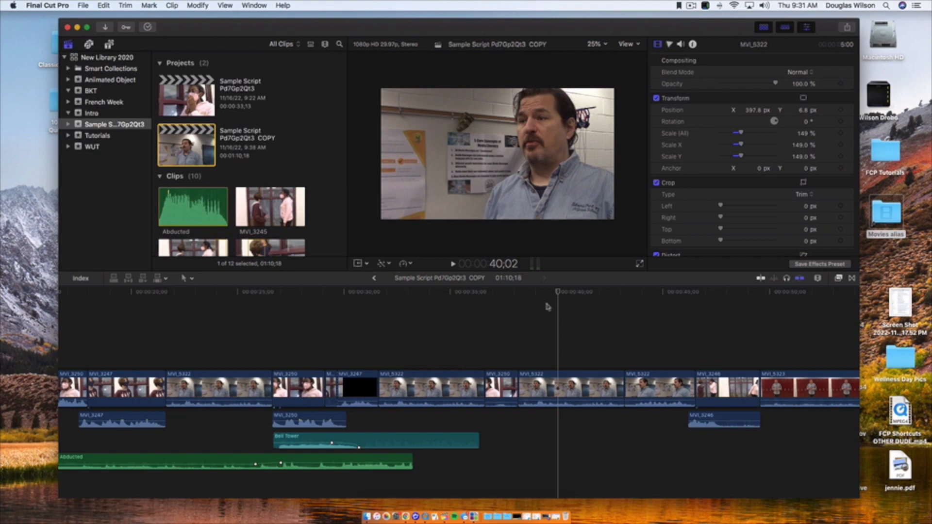
Step: Paste the Position and Scale attributes onto the MVI_5322 clip spanning the 25-second mark, then place the playhead at 34:00
click(249, 295)
click(248, 389)
key(super+shift+v)
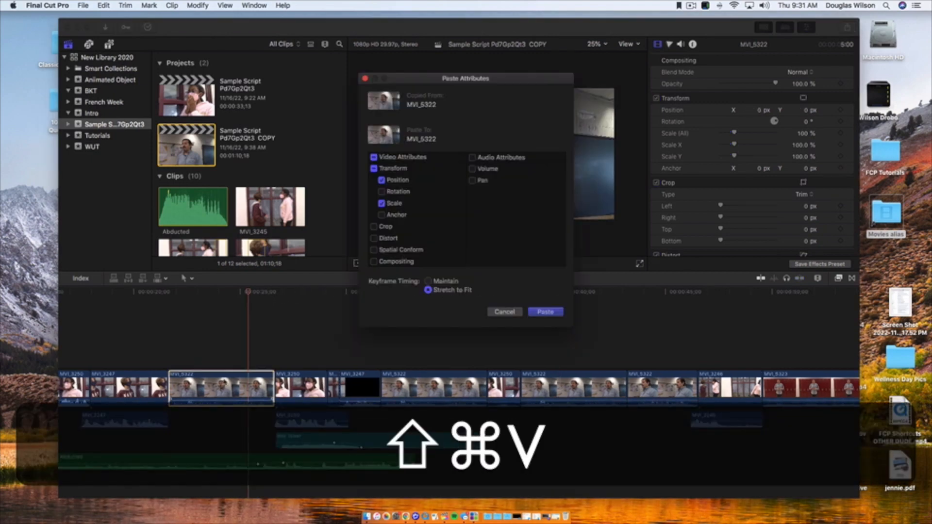
click(539, 311)
click(431, 292)
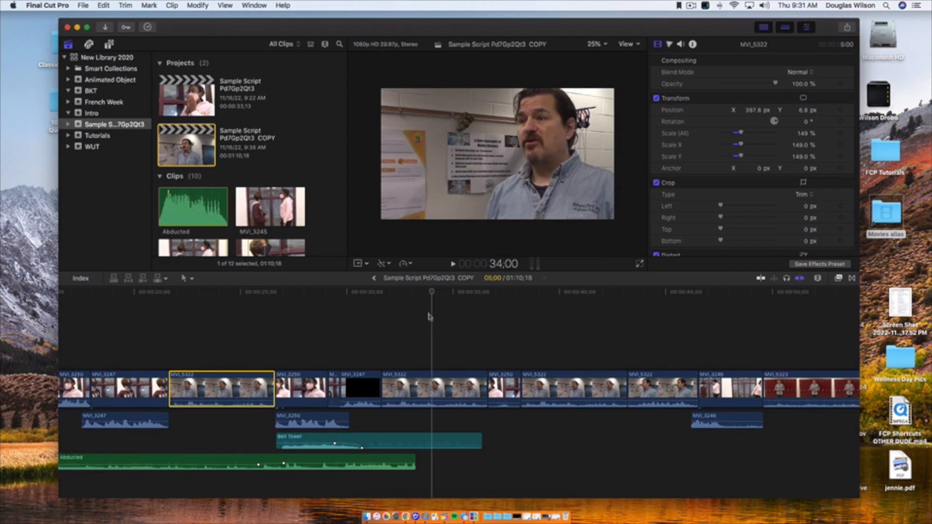